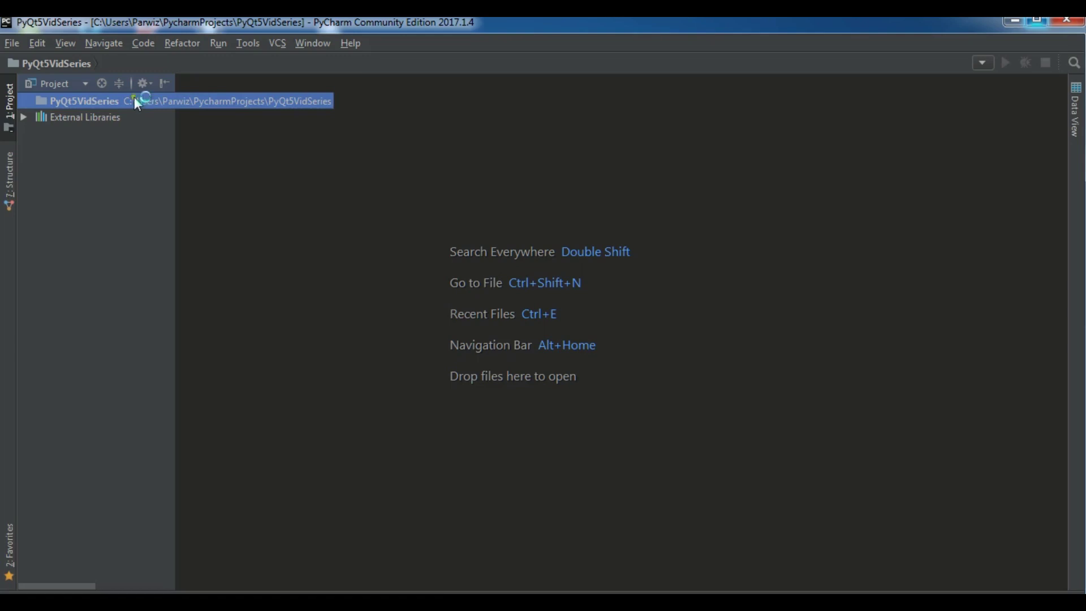
# Create a new Python file named MainWindow in the PyQt5VidSeries project root.
pyautogui.rightClick(134, 97)
pyautogui.moveTo(204, 109)
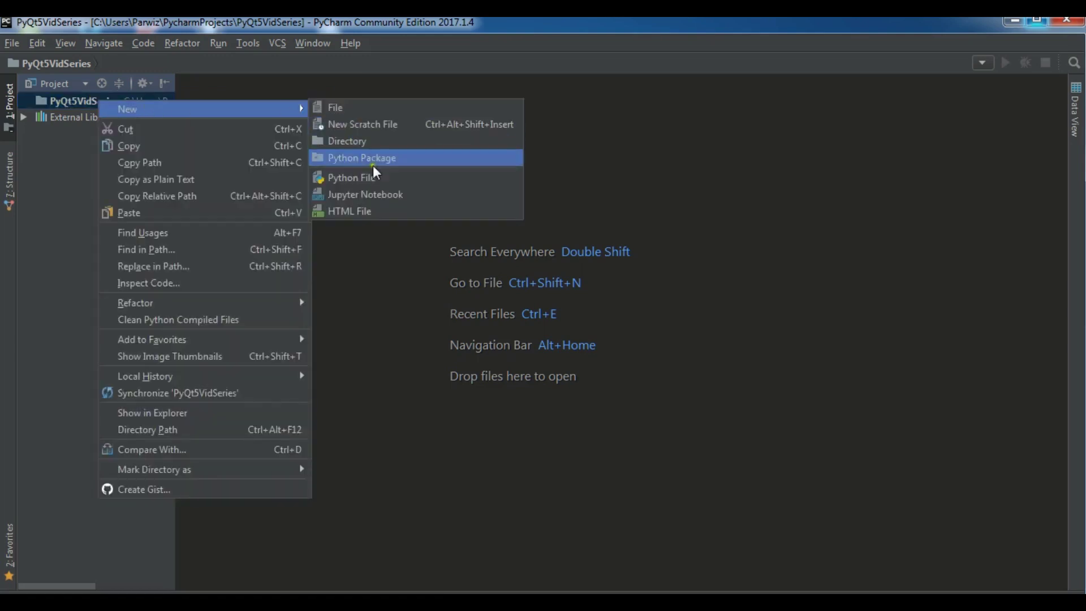
pyautogui.click(351, 177)
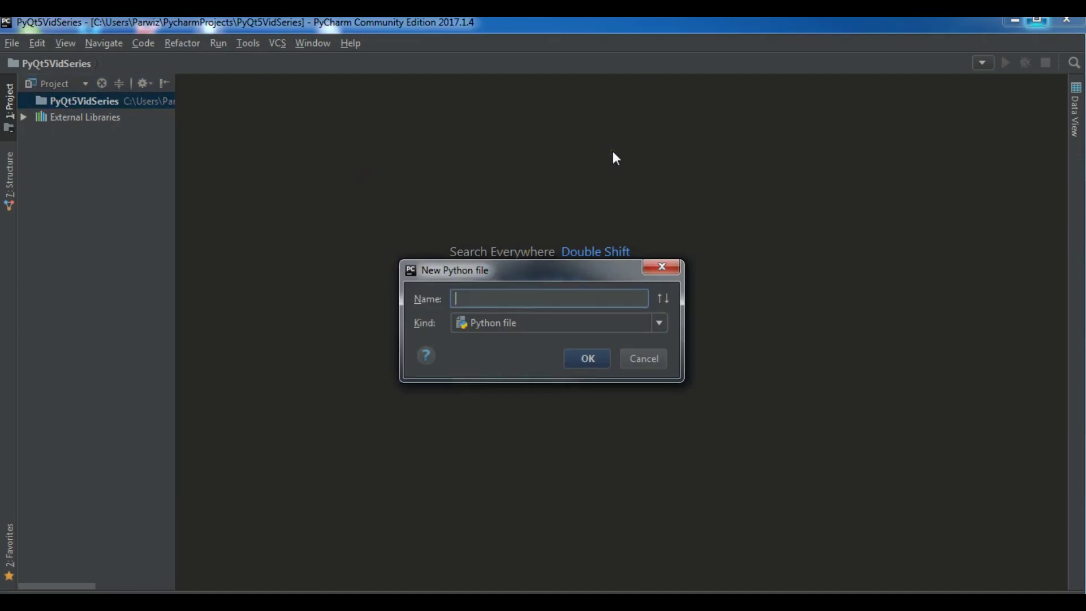
pyautogui.write('MainWindow')
pyautogui.press('Return')
pyautogui.moveTo(176, 204); pyautogui.dragTo(141, 204)
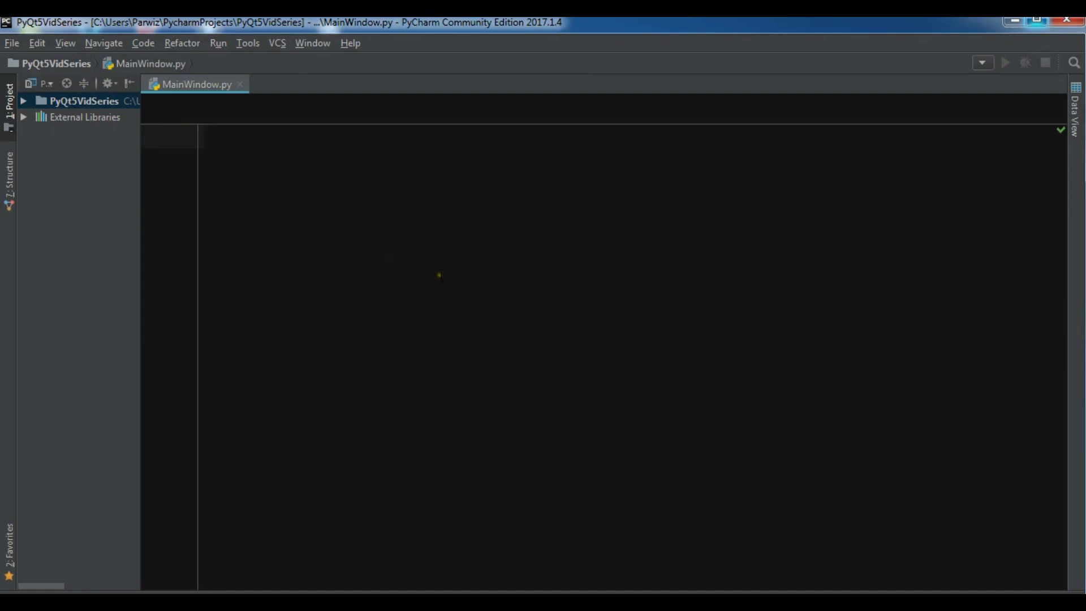
pyautogui.write('from P')
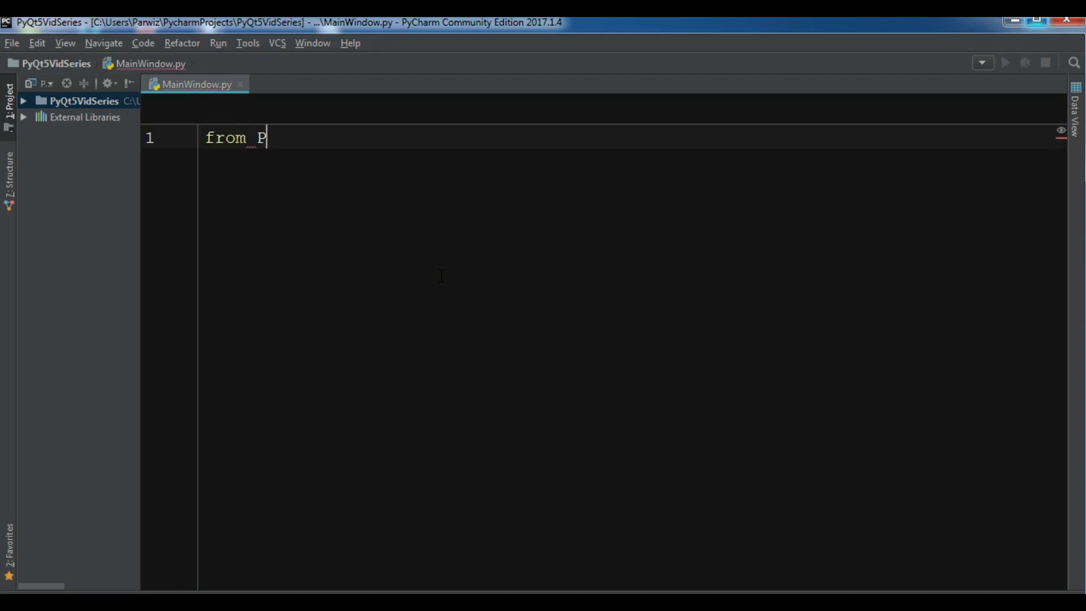
pyautogui.write('yQt5.')
pyautogui.write('Q')
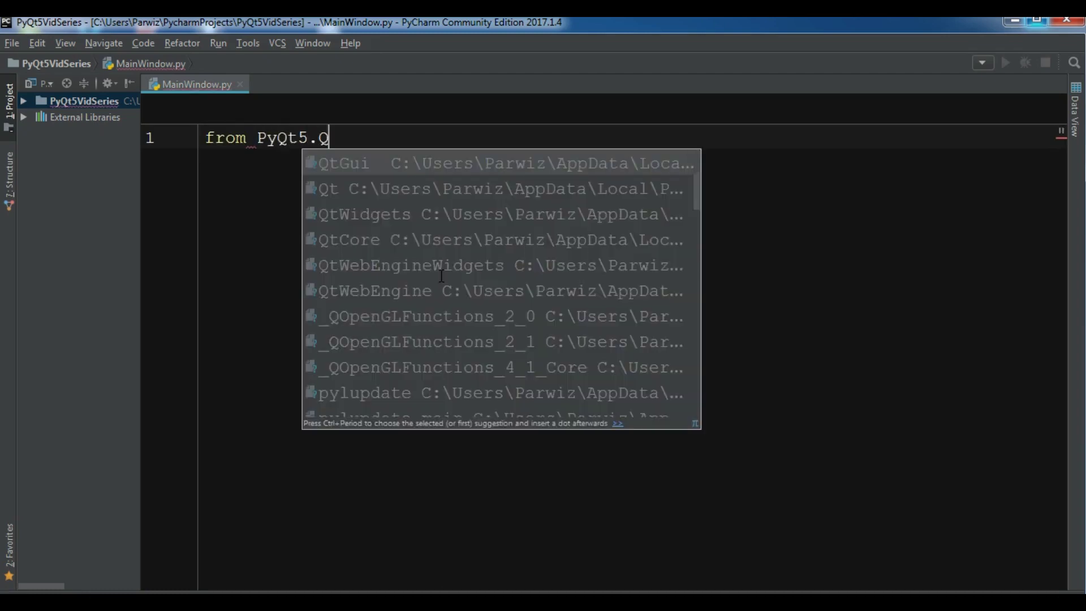
pyautogui.write('tW')
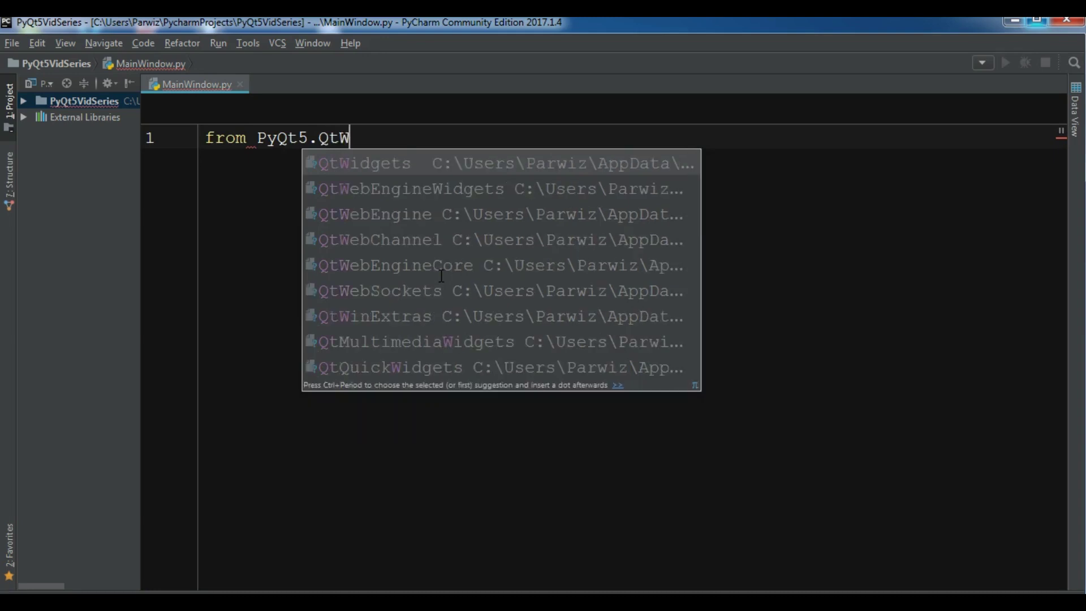
# Write 'from PyQt5.QtWidgets import QMainWindow, QApplication' and 'import sys', followed by blank lines.
pyautogui.press('Return')
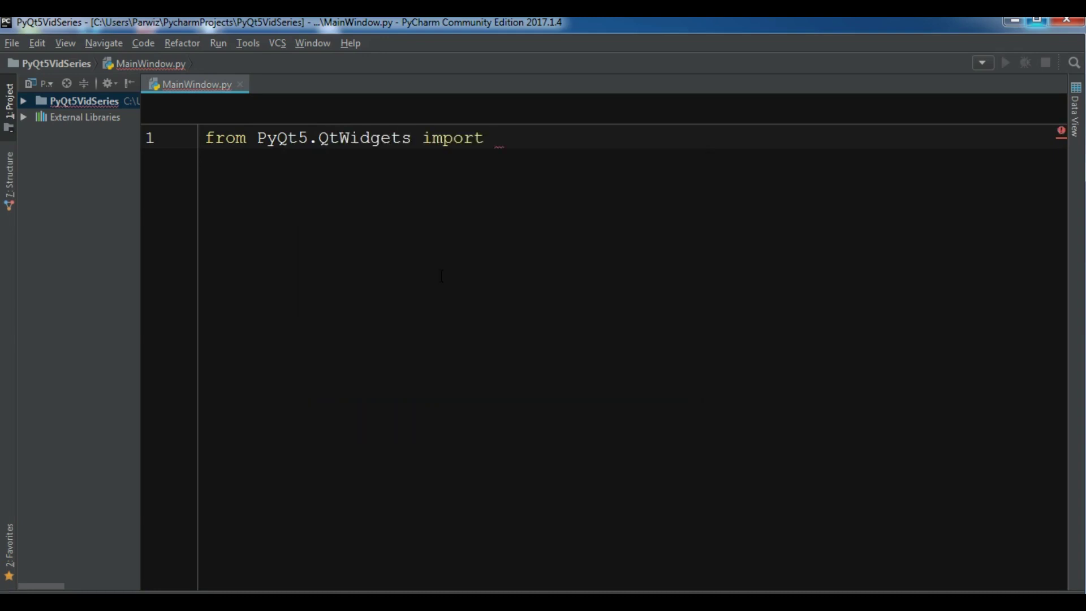
pyautogui.write('QMain')
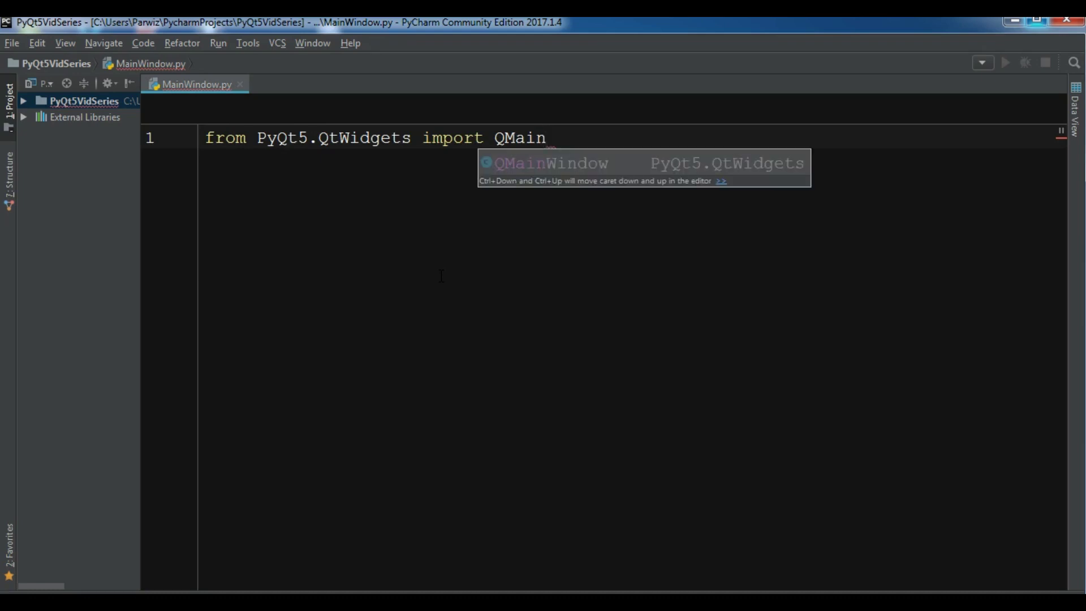
pyautogui.press('Return')
pyautogui.write(', ')
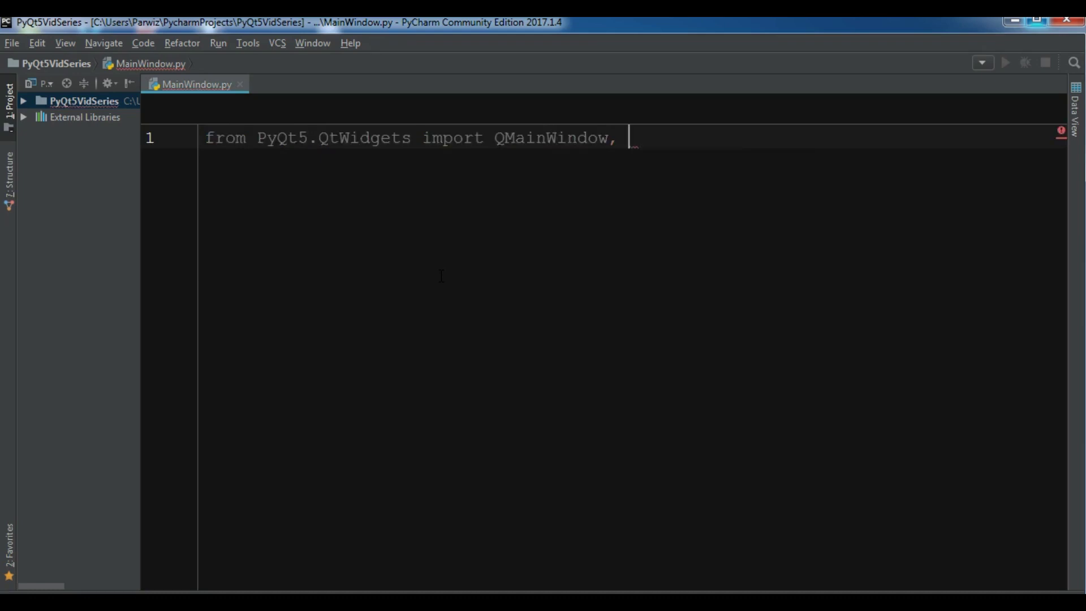
pyautogui.write('QAppli')
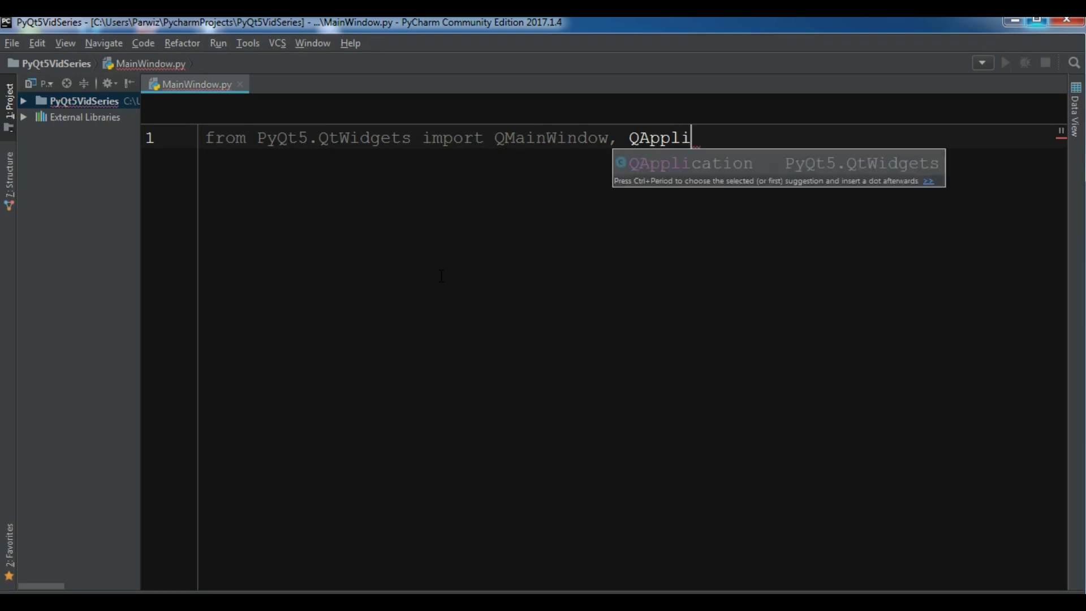
pyautogui.press('Return')
pyautogui.press('Return')
pyautogui.write('f')
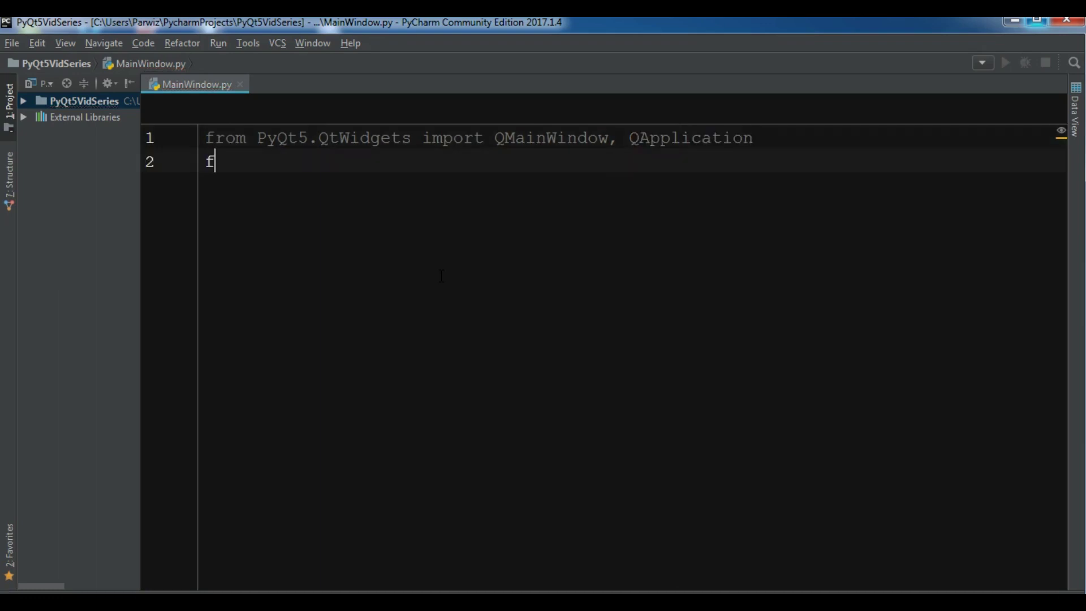
pyautogui.write('rom Py')
pyautogui.press('BackSpace')
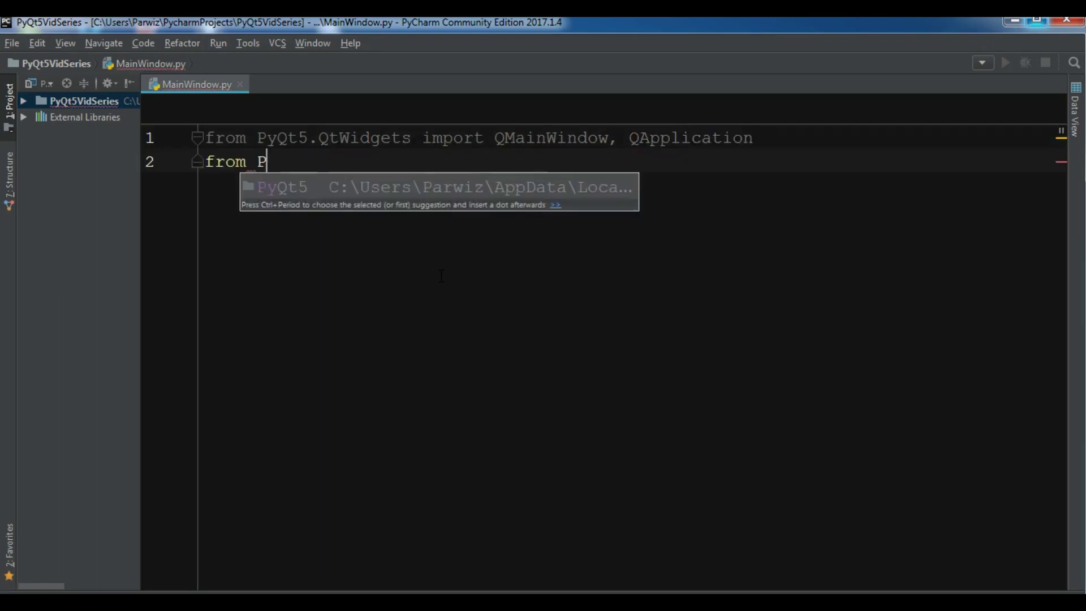
pyautogui.press('BackSpace')
pyautogui.press('BackSpace')
pyautogui.press('BackSpace')
pyautogui.press('BackSpace')
pyautogui.press('BackSpace')
pyautogui.write('i')
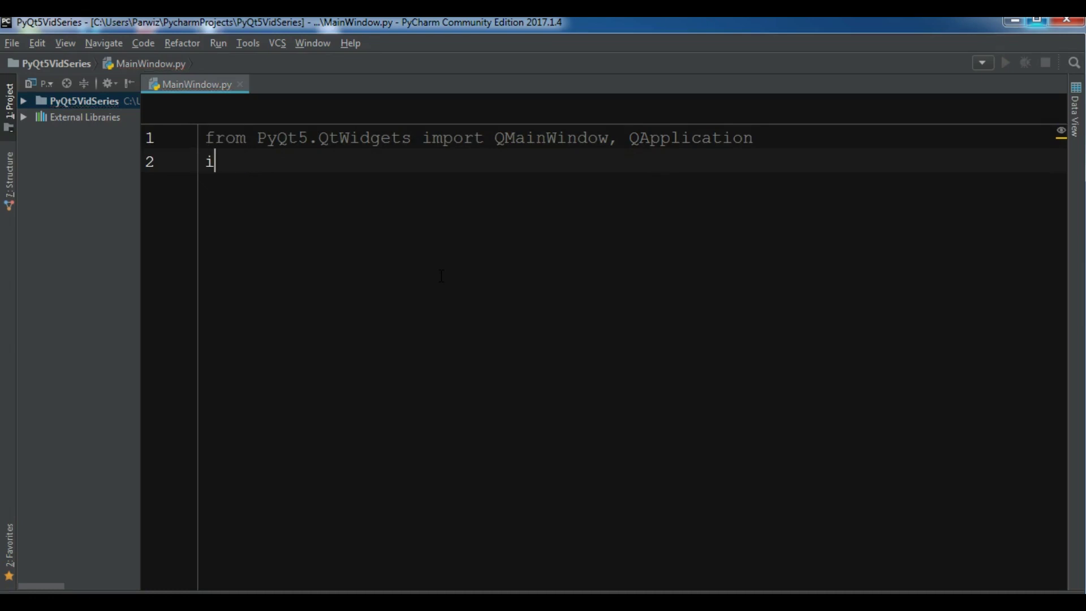
pyautogui.write('mport sys')
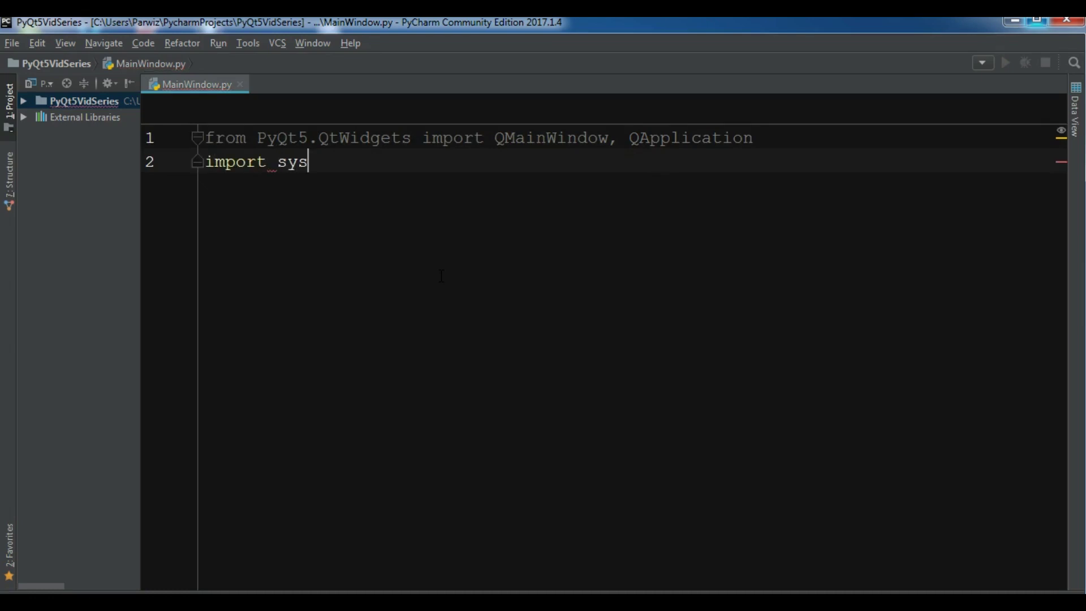
pyautogui.press('Escape')
pyautogui.press('Return')
pyautogui.press('Return')
pyautogui.press('Return')
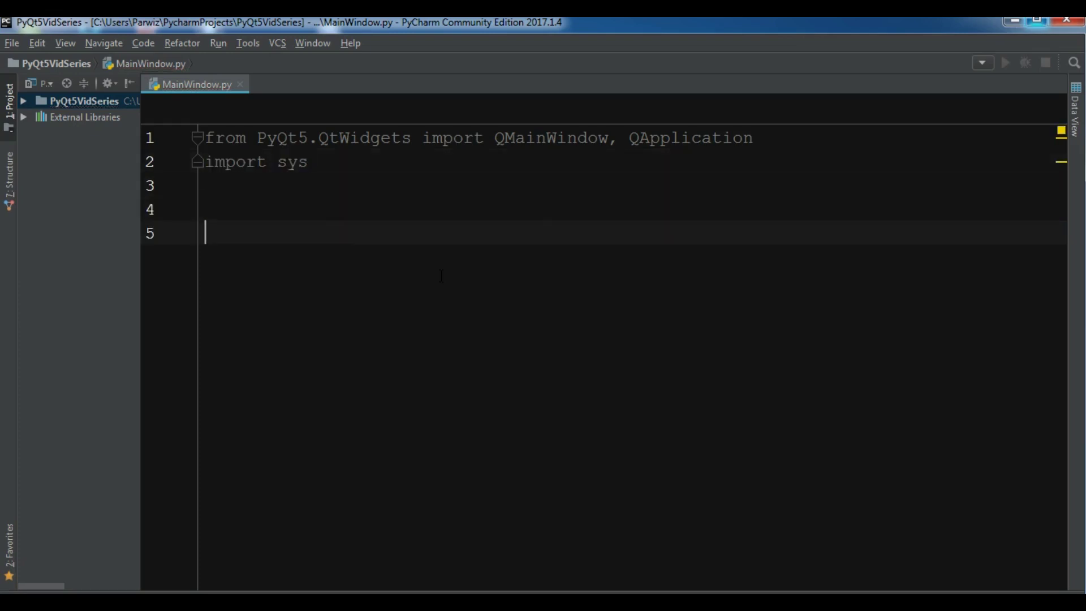
pyautogui.write('class ')
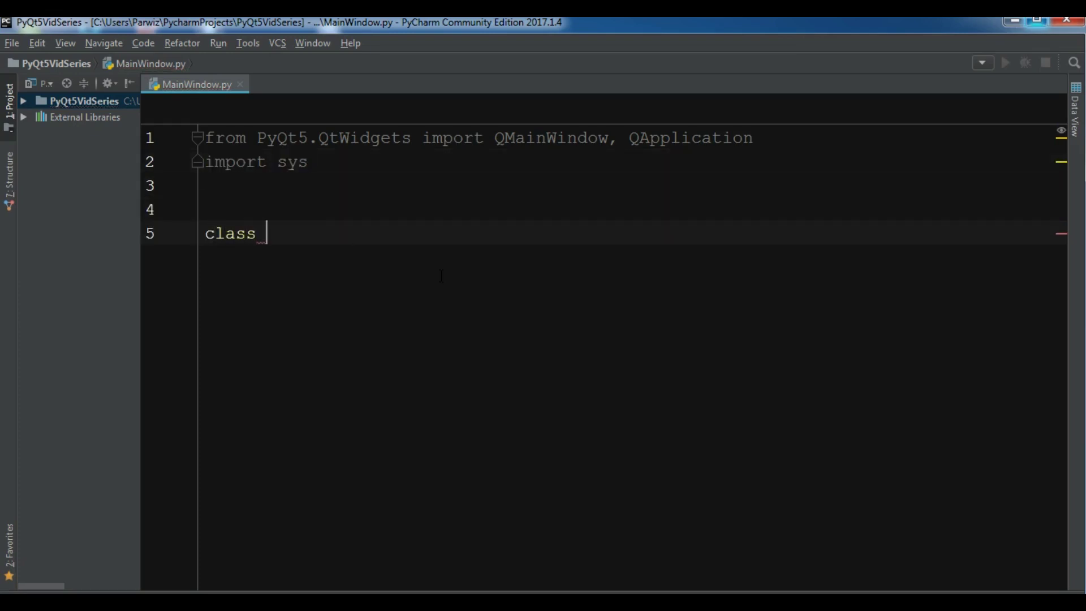
pyautogui.write('Window')
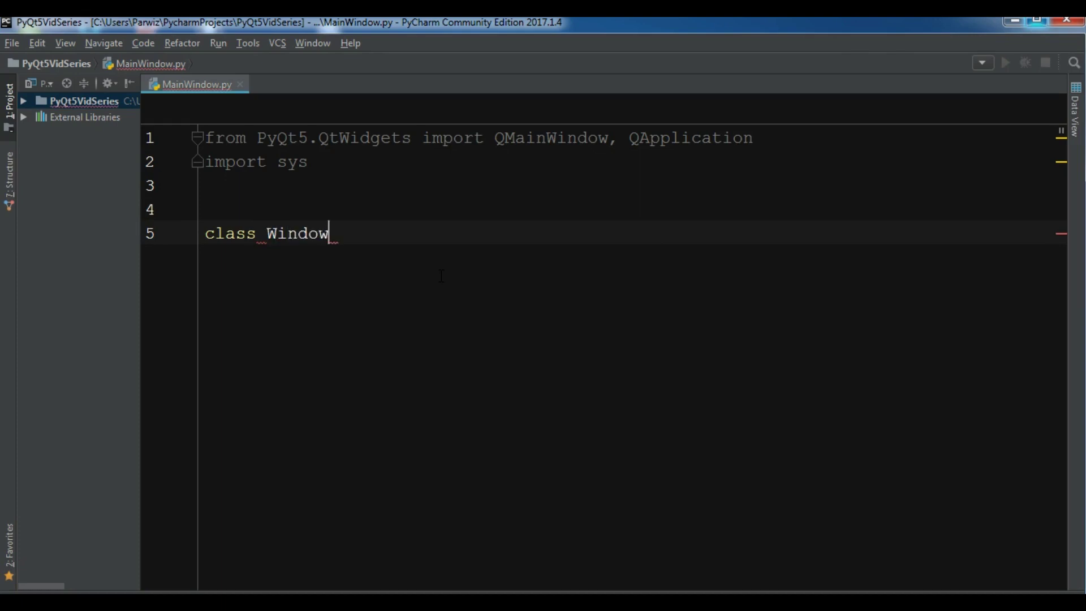
pyautogui.write('(')
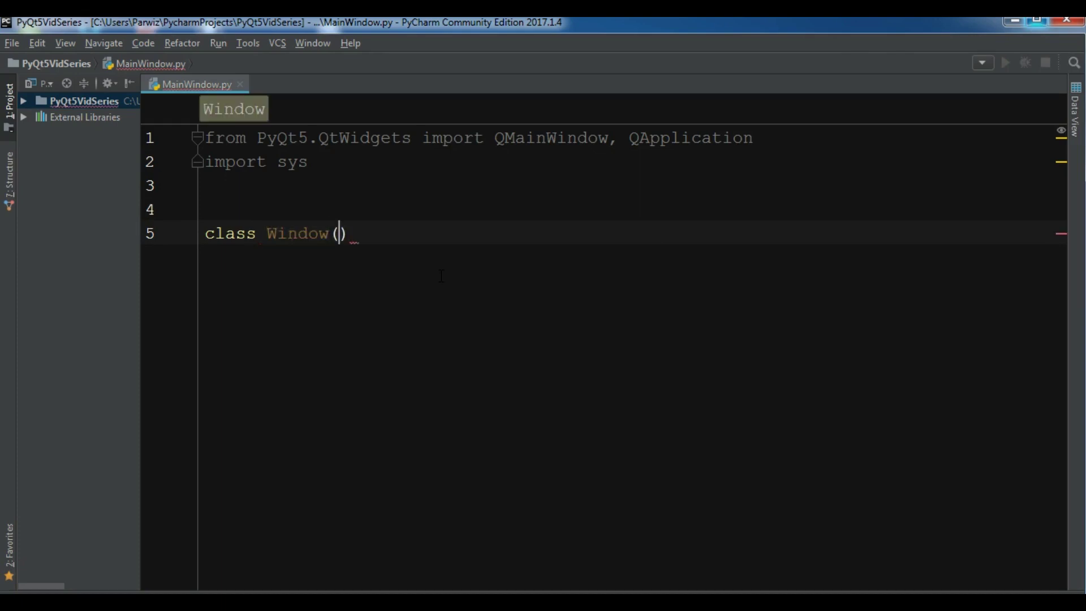
pyautogui.write('QMain')
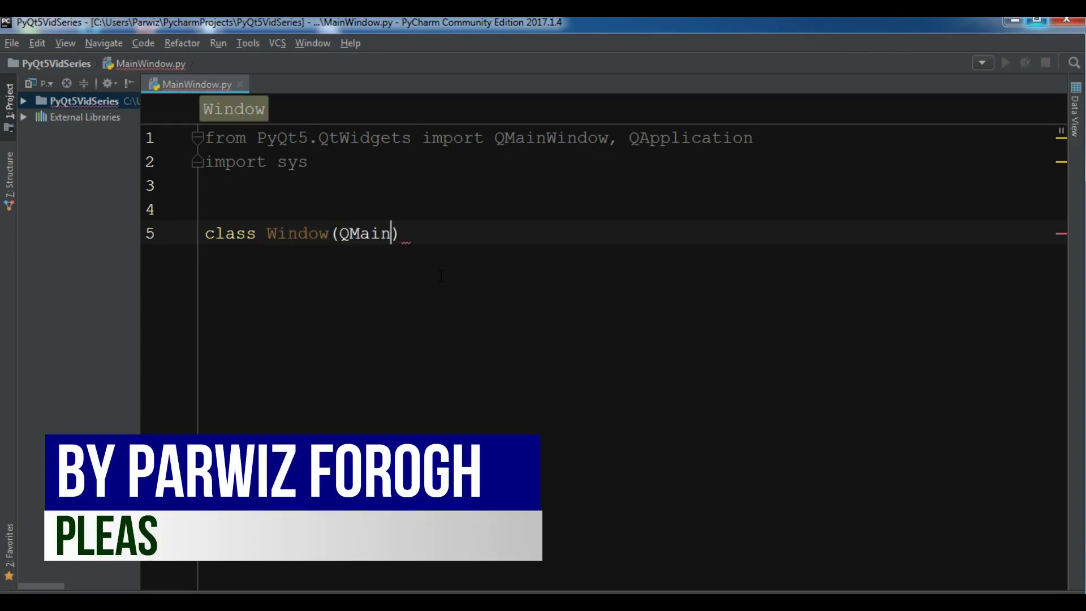
# Define class Window(QMainWindow) with an __init__ that calls super().__init__().
pyautogui.press('Return')
pyautogui.write(')')
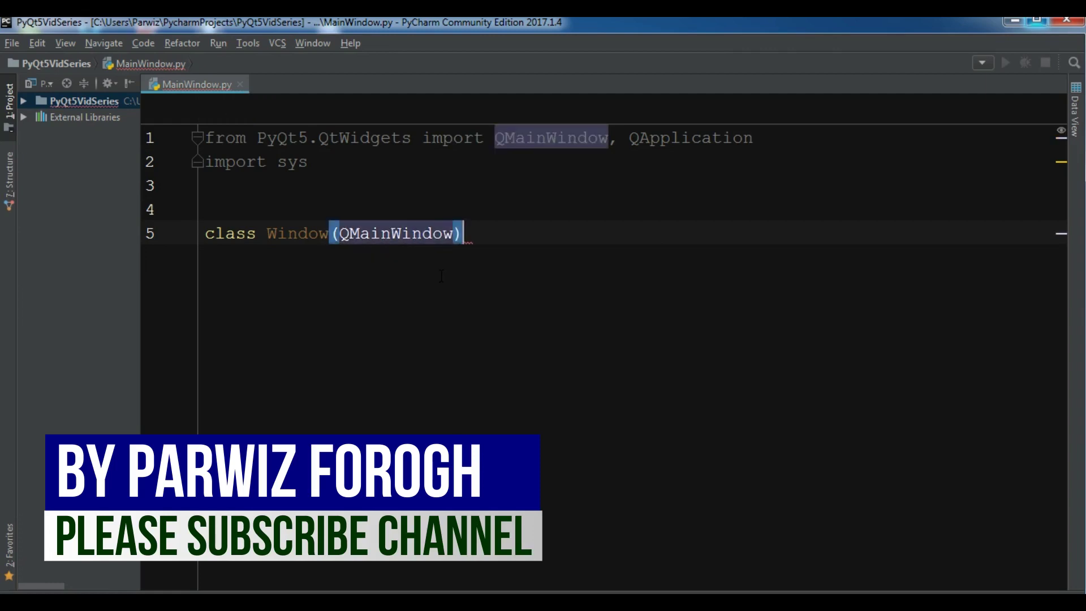
pyautogui.write(':')
pyautogui.press('Return')
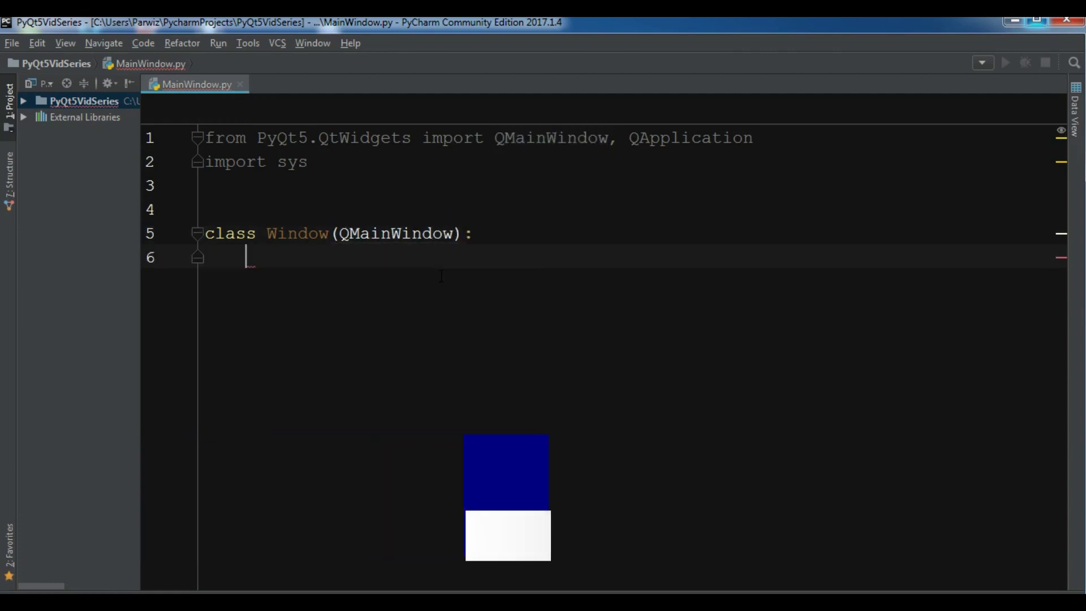
pyautogui.write('def ')
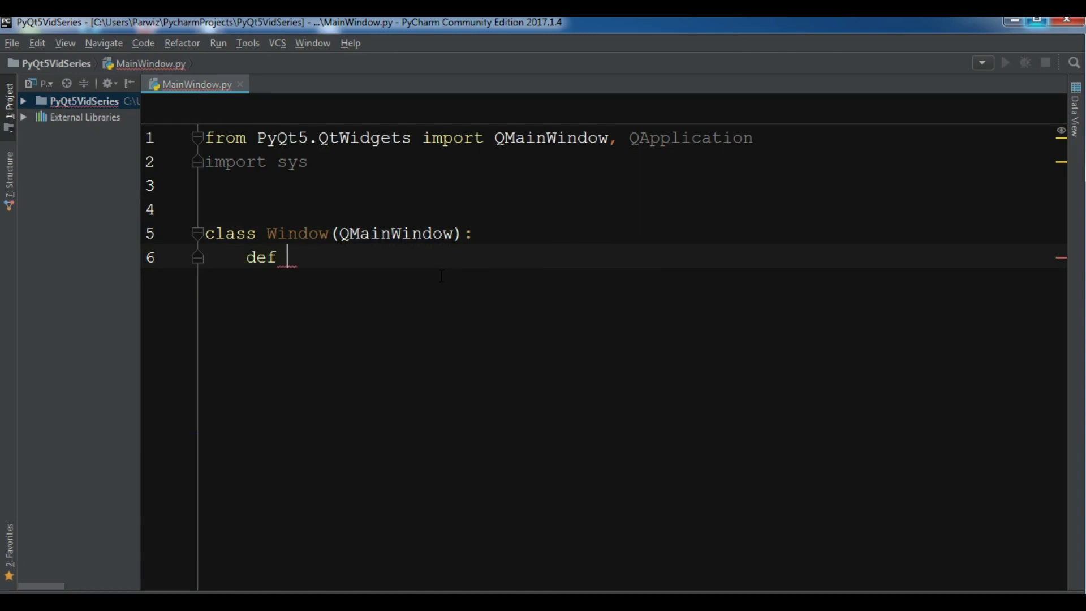
pyautogui.write('__')
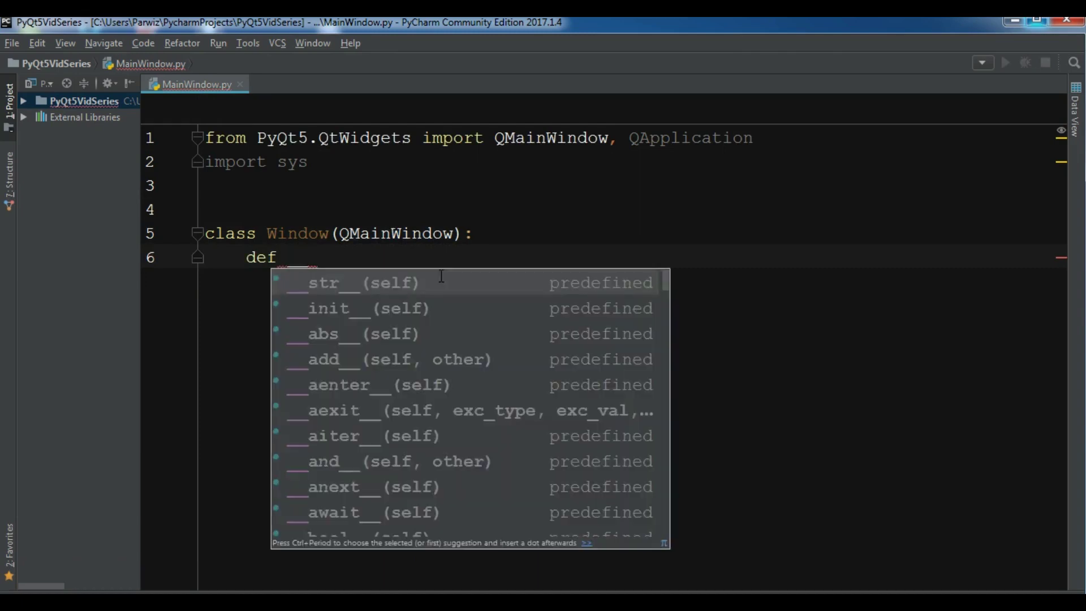
pyautogui.press('Down')
pyautogui.press('Return')
pyautogui.press('Return')
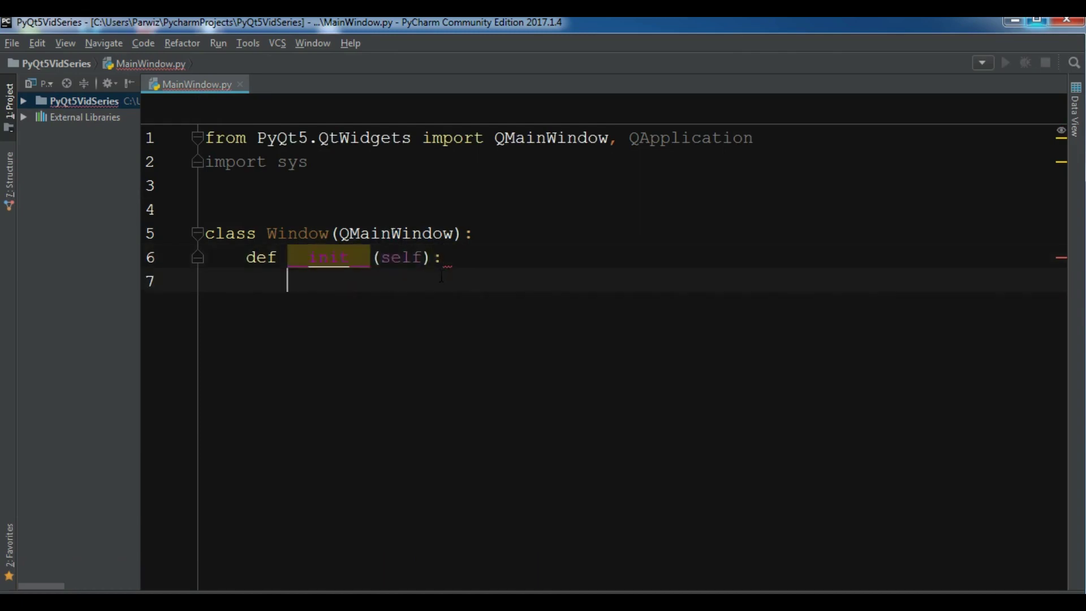
pyautogui.write('supe')
pyautogui.write('r()')
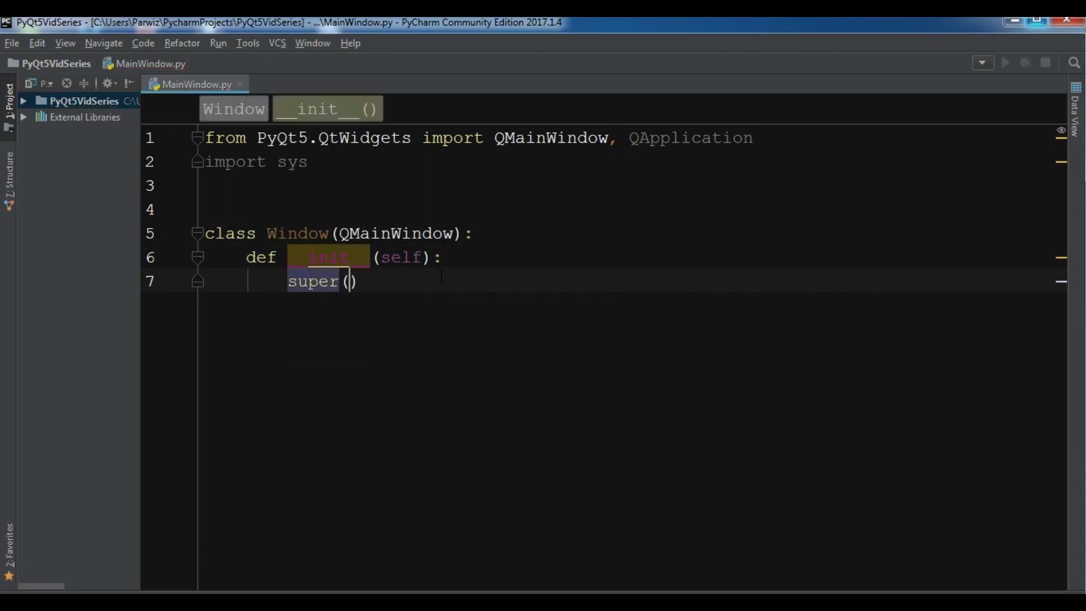
pyautogui.write('.')
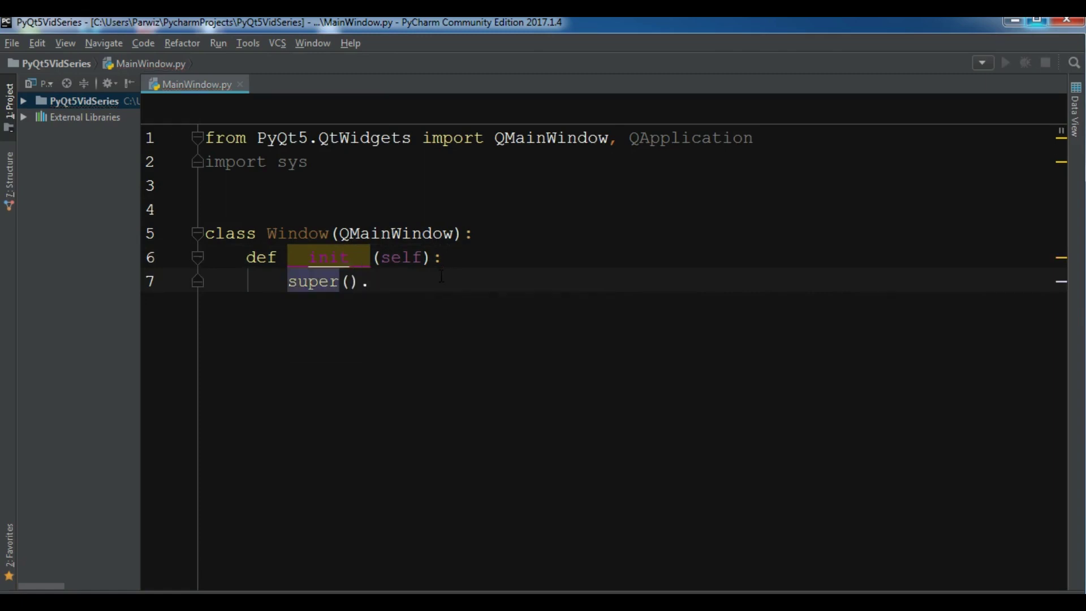
pyautogui.write('__in')
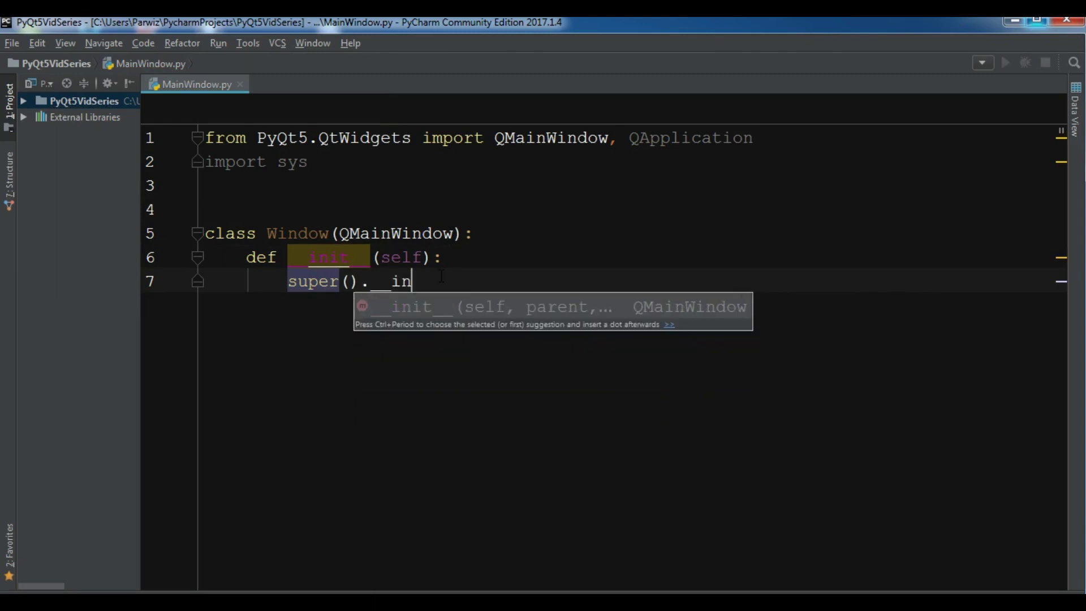
pyautogui.press('Return')
pyautogui.write(')')
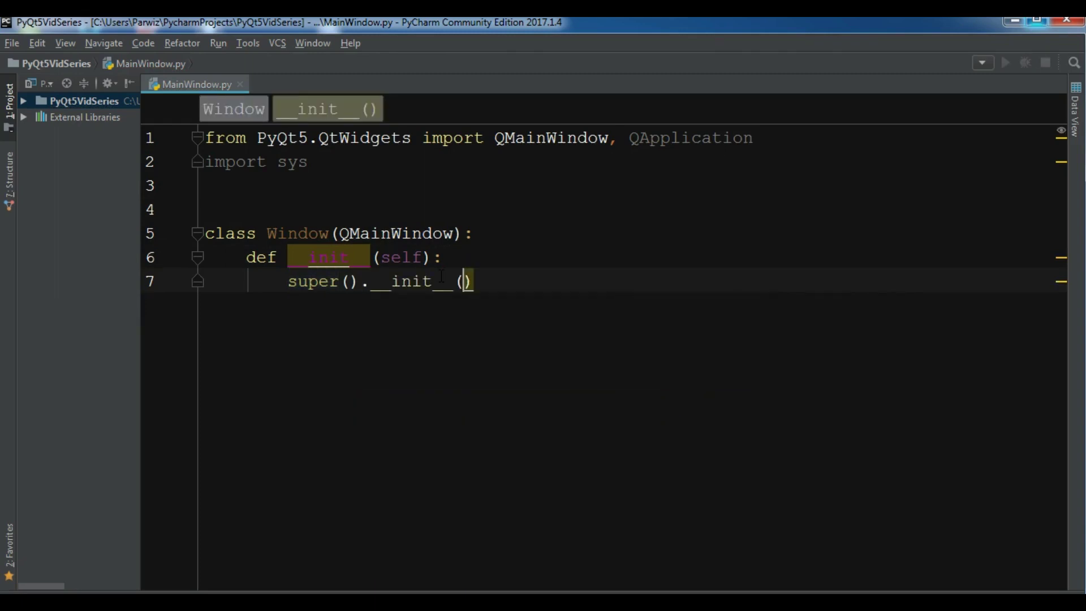
pyautogui.press('Return')
pyautogui.press('Return')
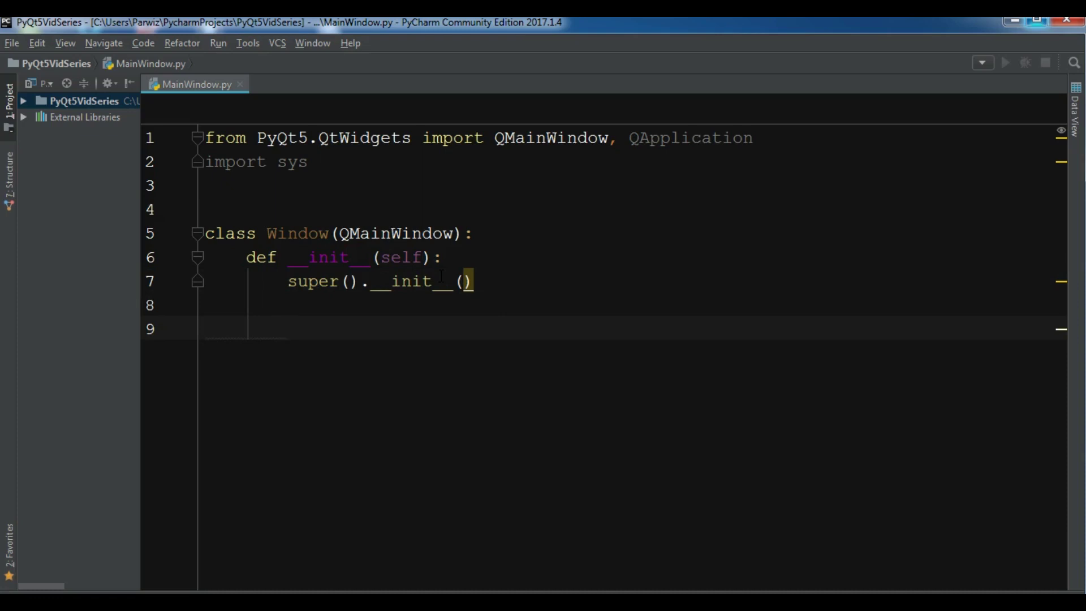
pyautogui.write('sel')
pyautogui.write('f.tit')
pyautogui.write('le = "Py')
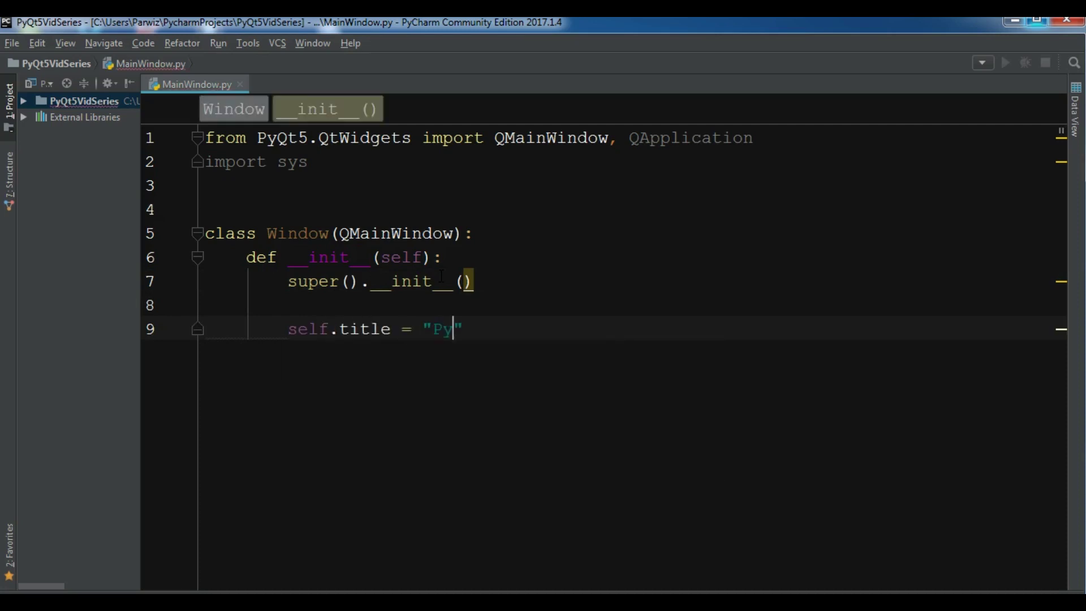
pyautogui.write('Qt5 Wi')
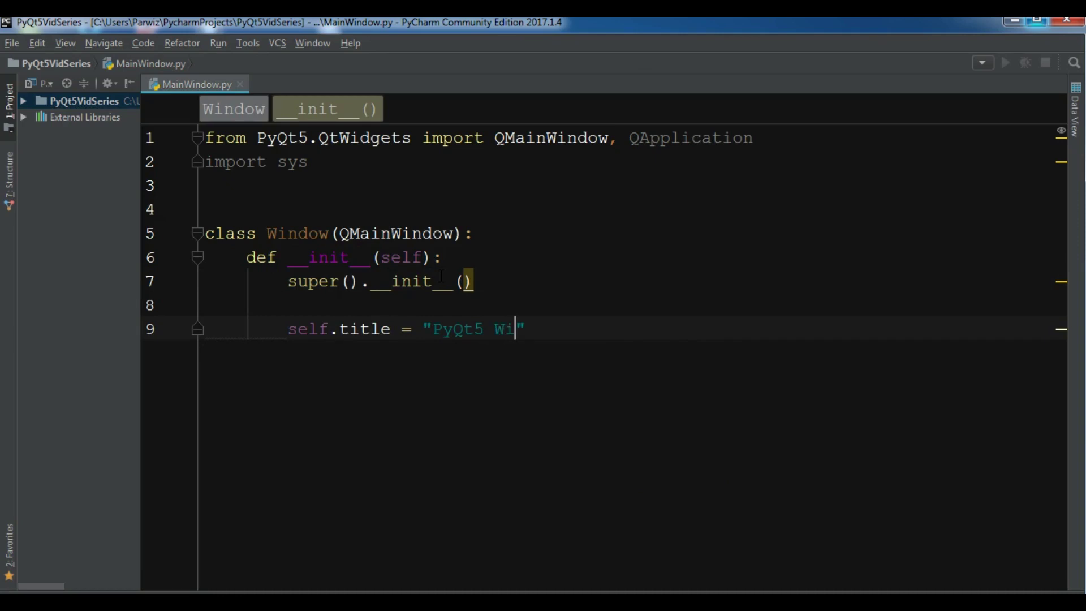
pyautogui.write('ndow"')
# Set self.title = "PyQt5 Window", top 100, left 100, width 400, height 300 in __init__.
pyautogui.press('Return')
pyautogui.write('s')
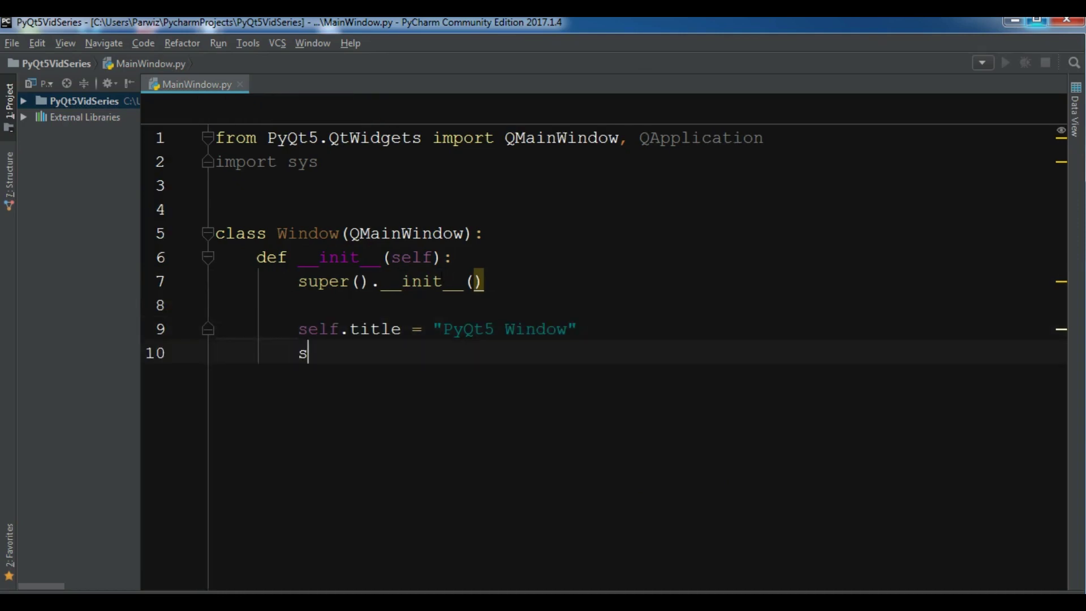
pyautogui.write('elf.')
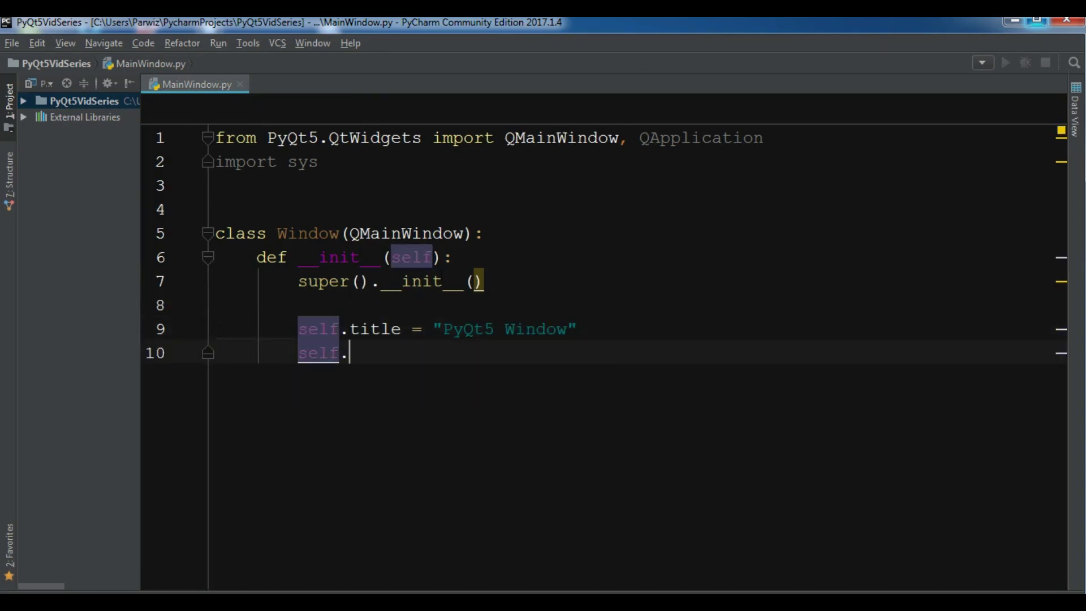
pyautogui.write('top = ')
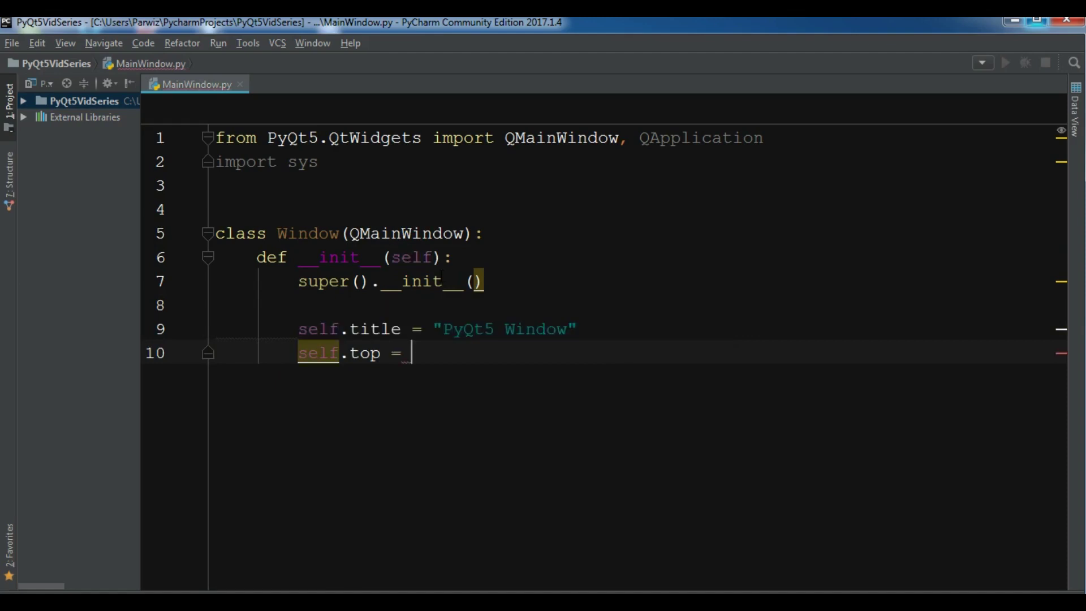
pyautogui.write('100')
pyautogui.press('Return')
pyautogui.write('s')
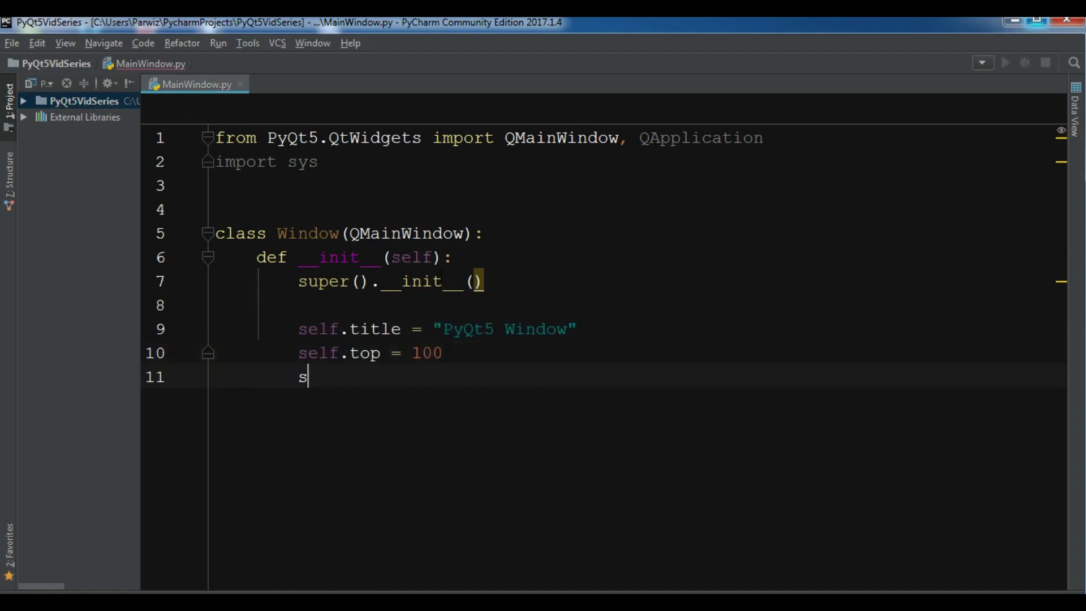
pyautogui.write('elf')
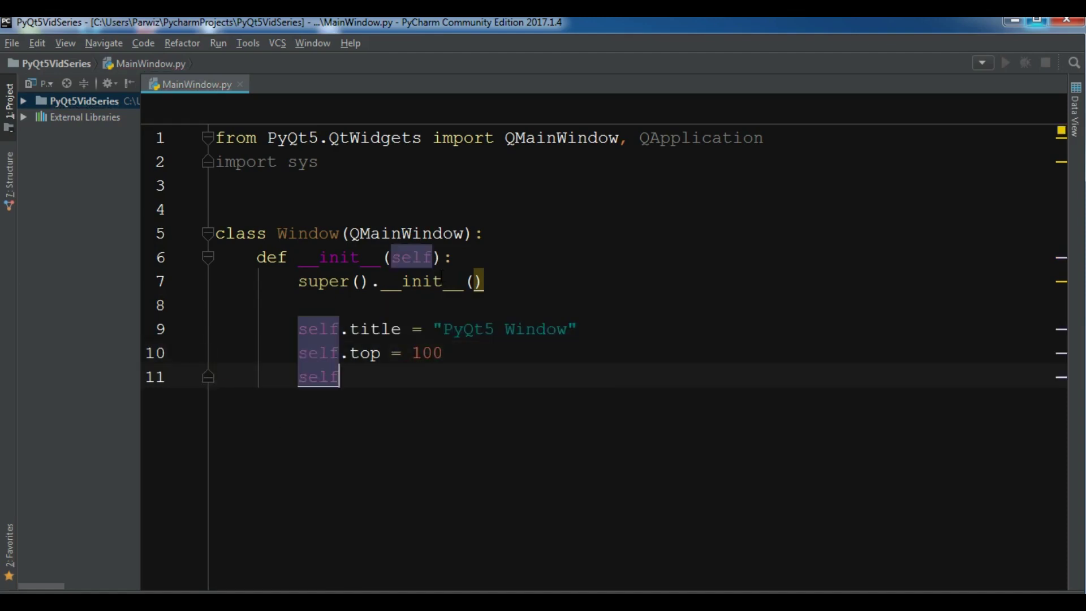
pyautogui.write('.left = ')
pyautogui.write('100')
pyautogui.press('Return')
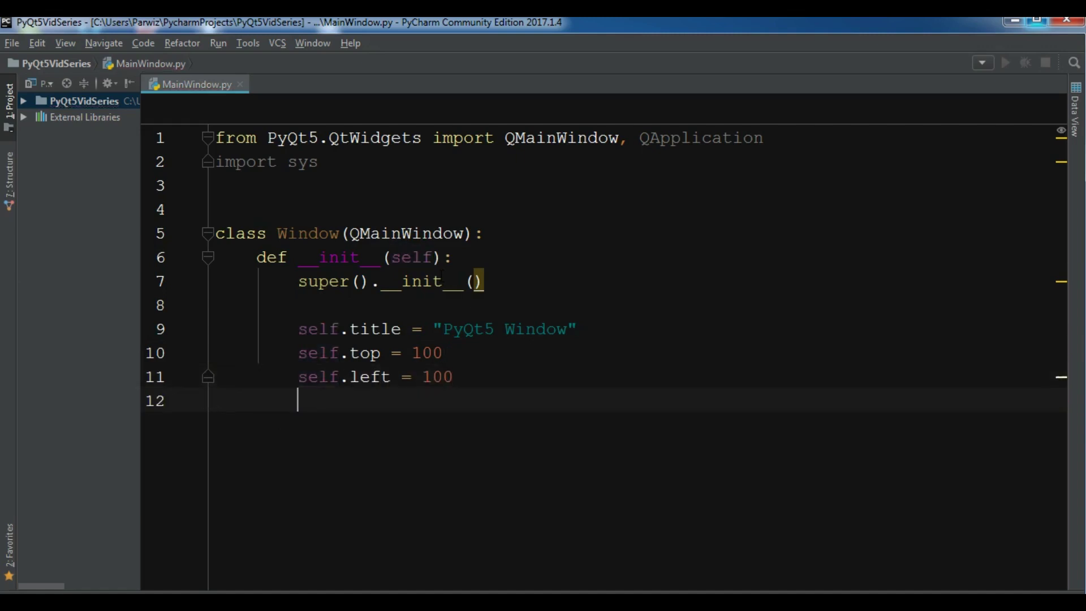
pyautogui.write('sel')
pyautogui.write('f.wid')
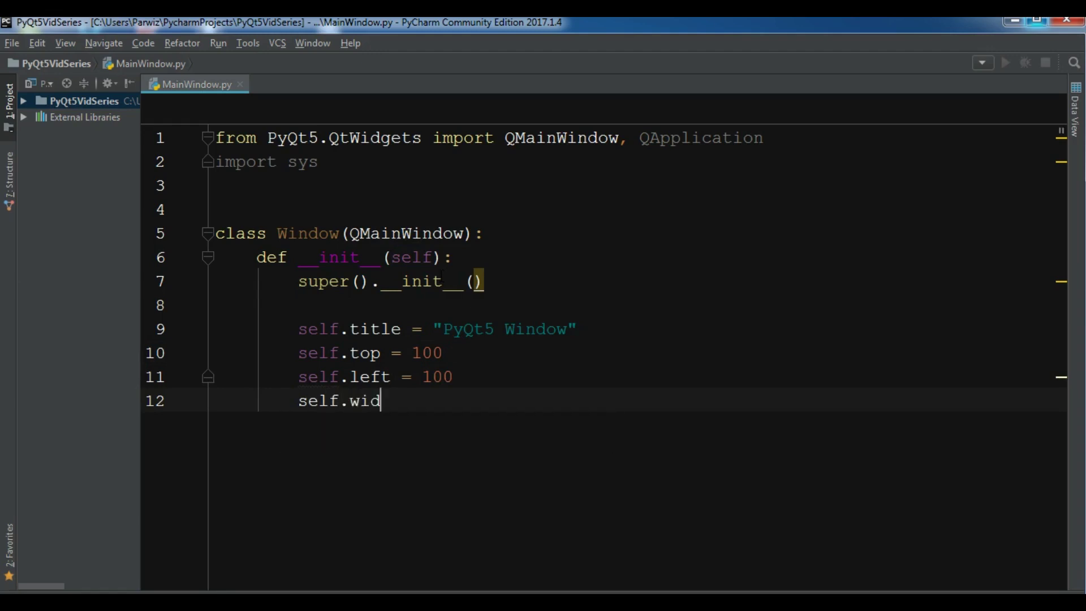
pyautogui.write('th = ')
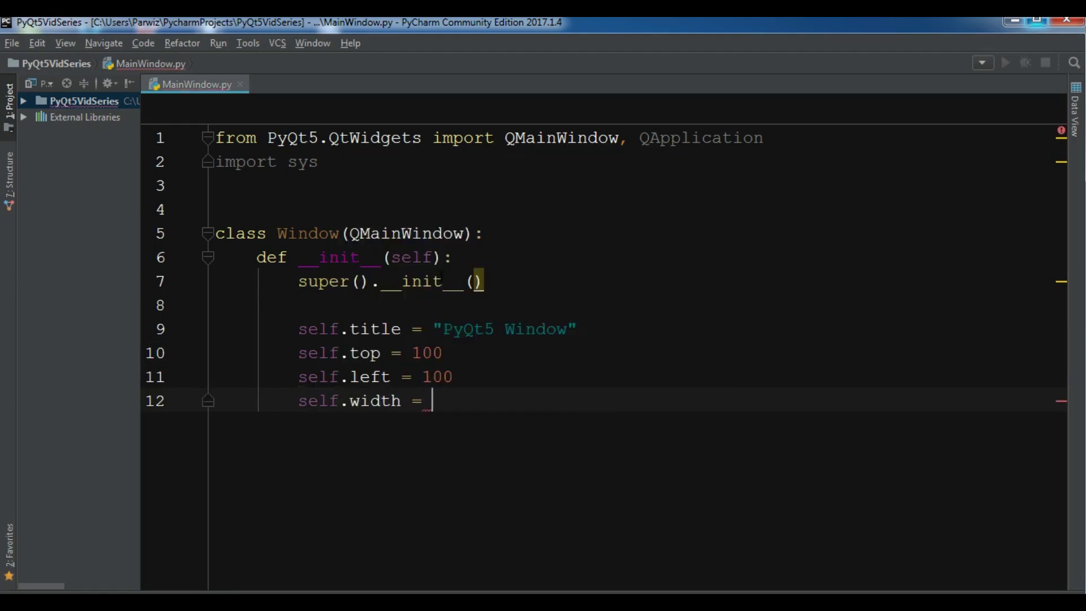
pyautogui.write('400')
pyautogui.press('Return')
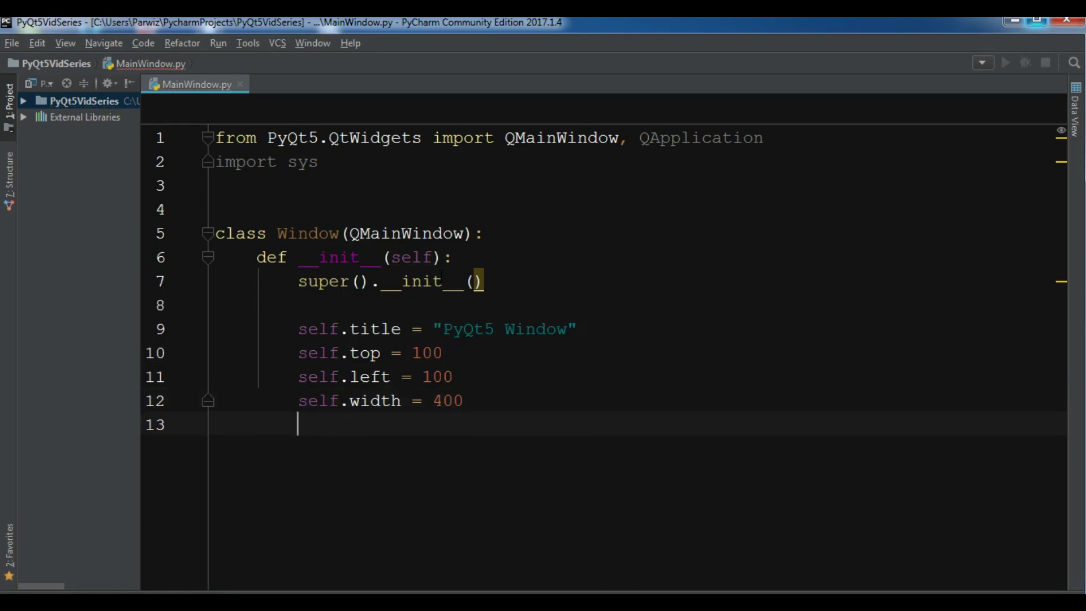
pyautogui.write('self.heigh')
pyautogui.press('Return')
pyautogui.press('Delete')
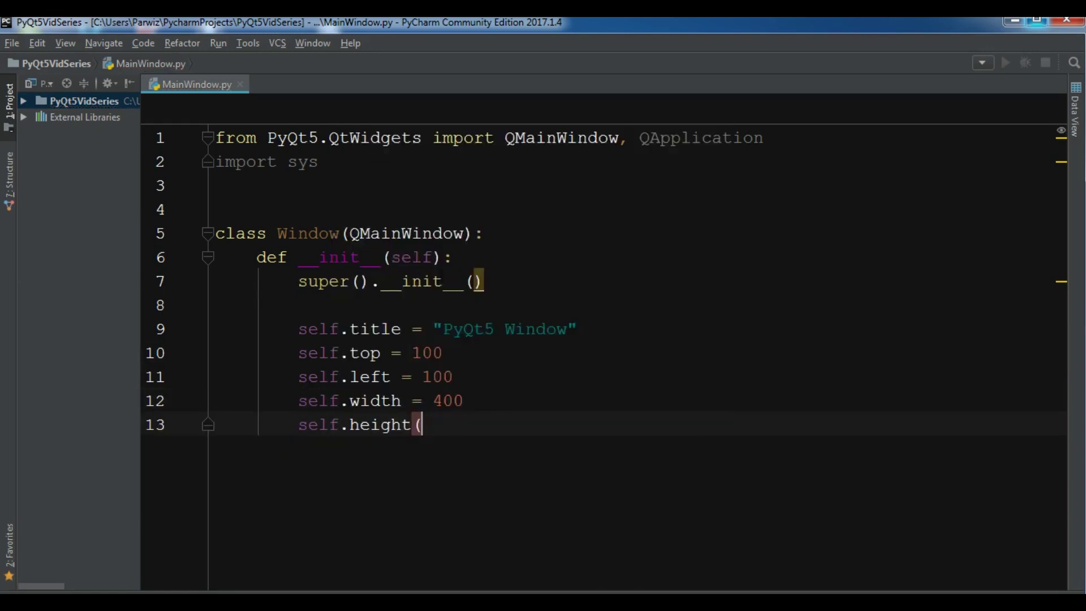
pyautogui.press('BackSpace')
pyautogui.write('= ')
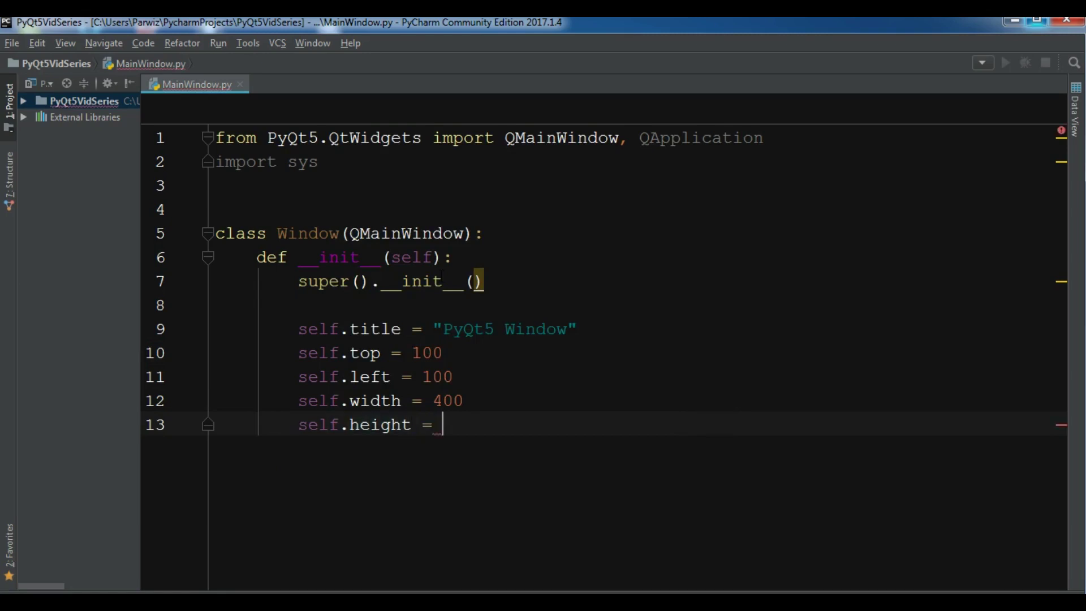
pyautogui.write('300')
pyautogui.press('Return')
pyautogui.press('Return')
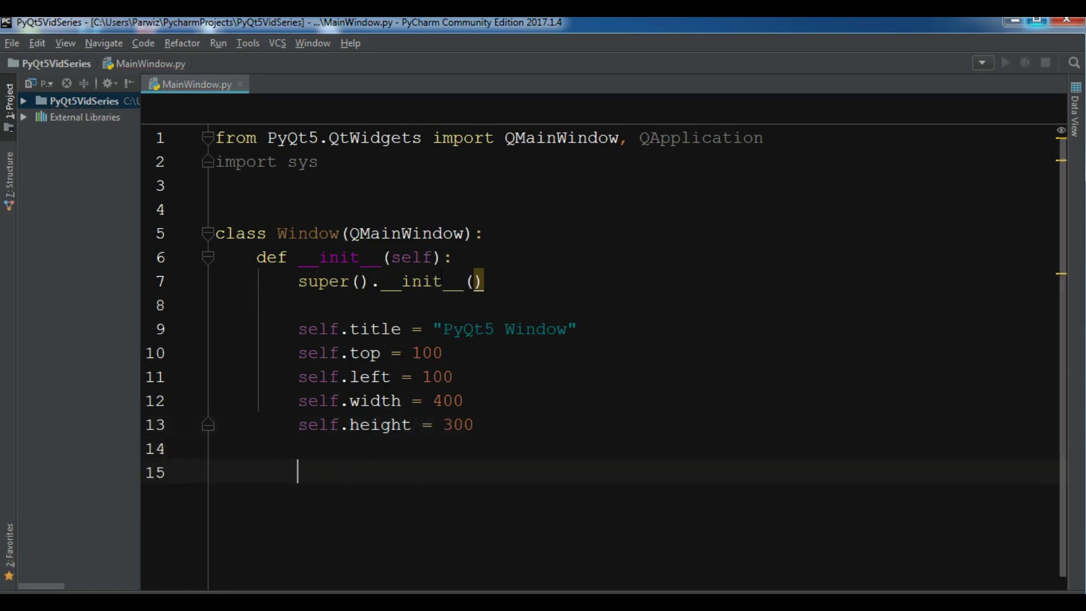
pyautogui.press('Return')
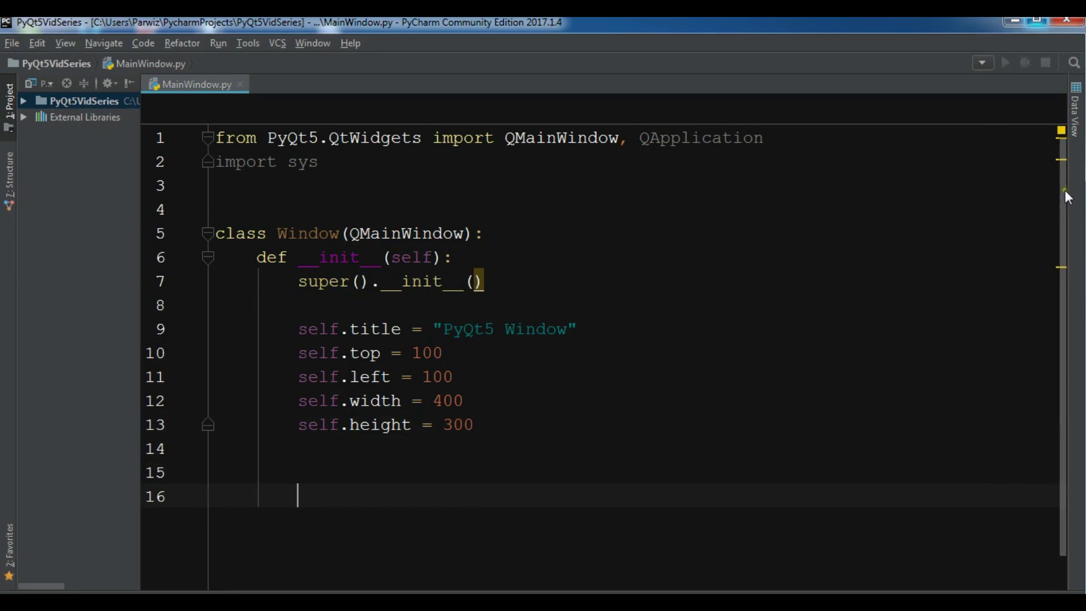
pyautogui.moveTo(1065, 196); pyautogui.dragTo(1059, 231)
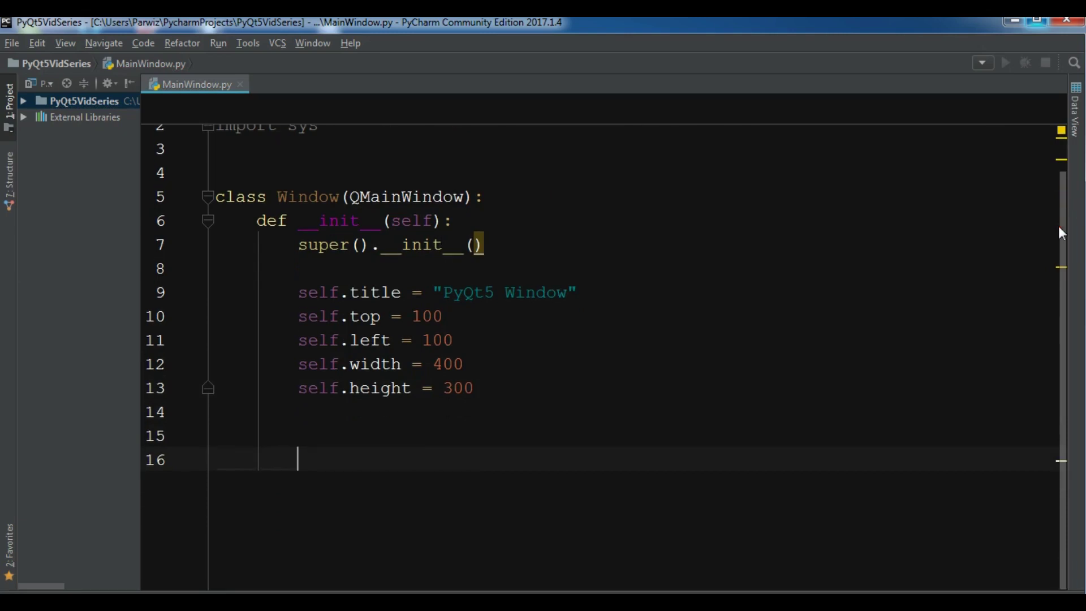
# Add an InitWindow(self) method below the constructor, starting a setWindowTitle line.
pyautogui.press('BackSpace')
pyautogui.press('BackSpace')
pyautogui.write('de')
pyautogui.write('f Init')
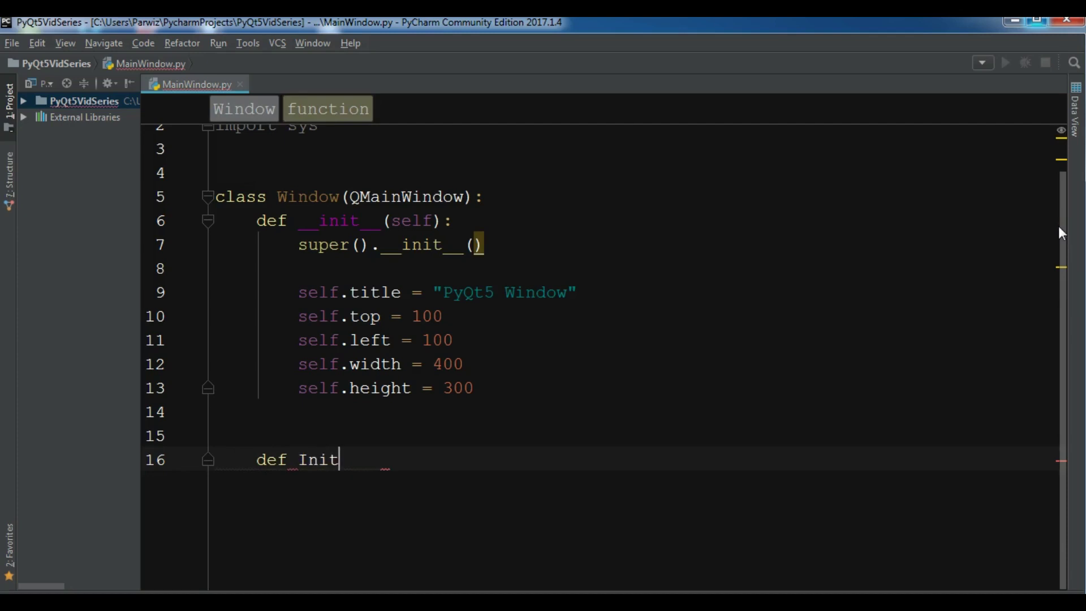
pyautogui.write('Window')
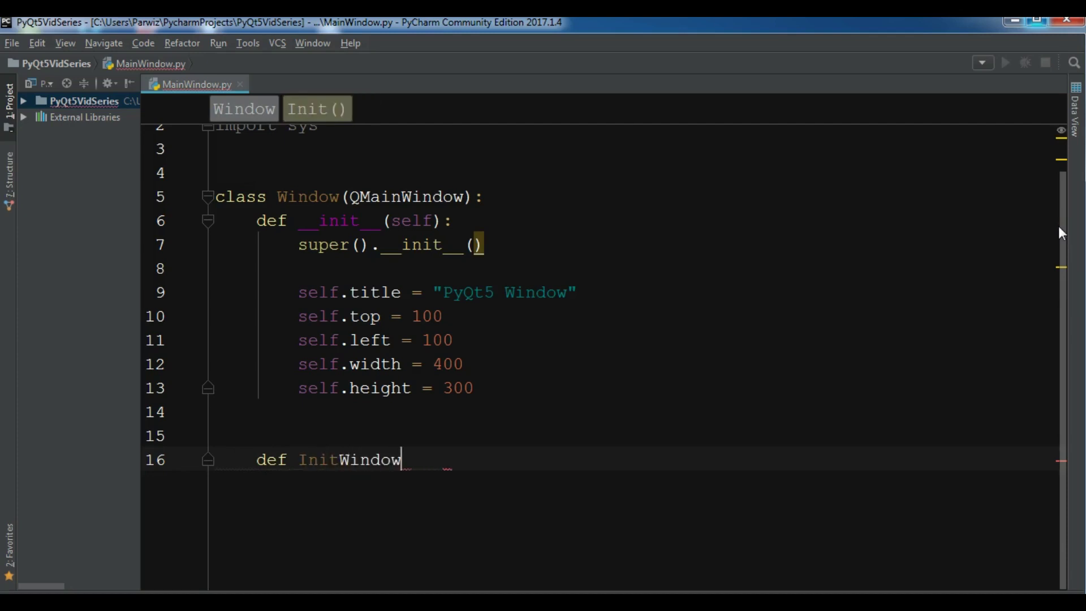
pyautogui.write('(self):')
pyautogui.press('Return')
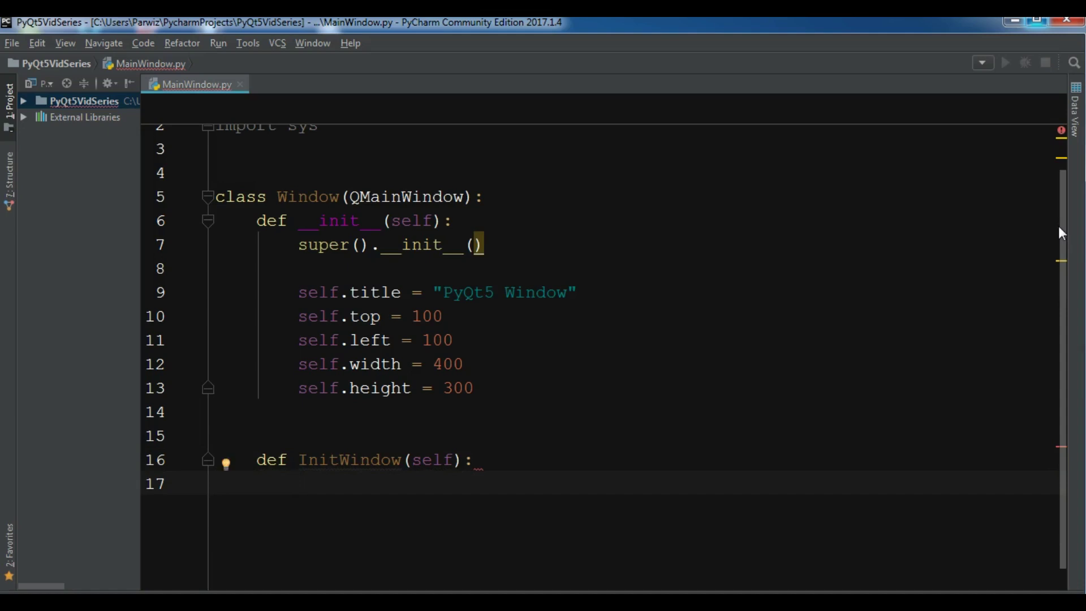
pyautogui.write('self.')
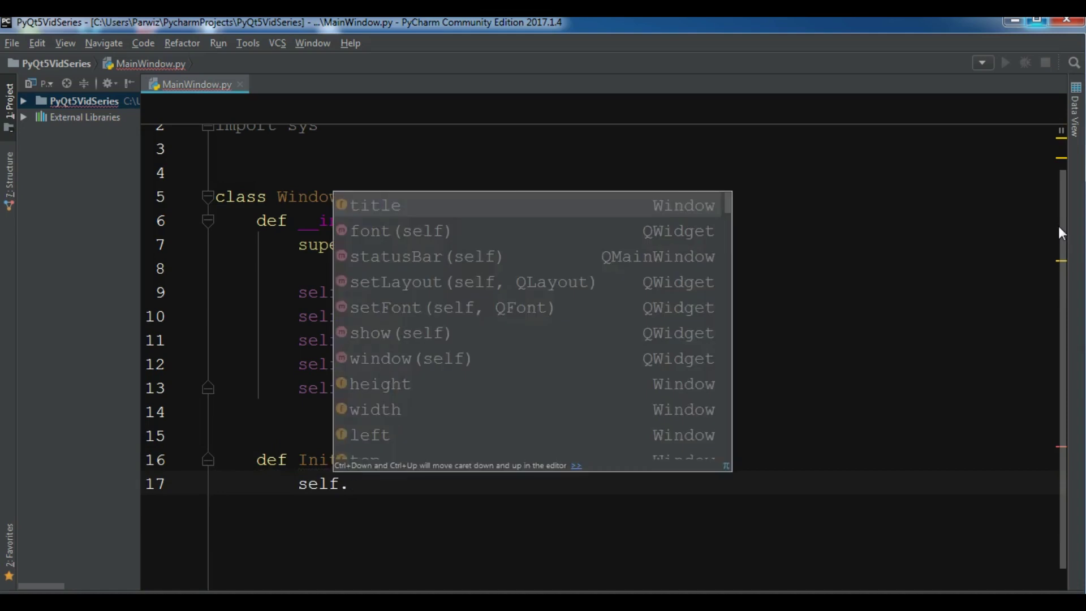
pyautogui.write('setWi')
pyautogui.press('Return')
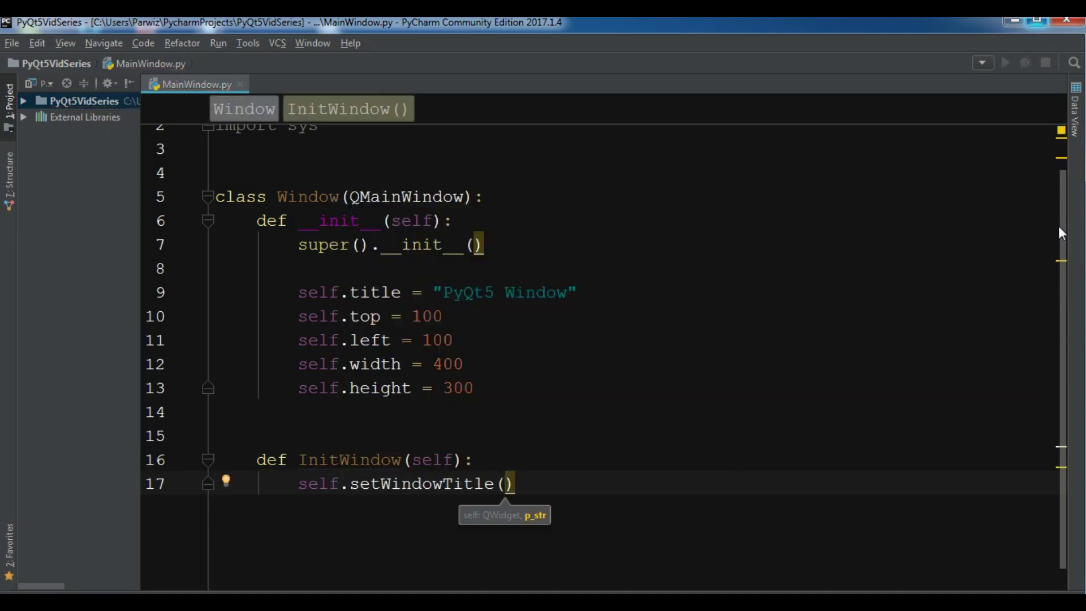
pyautogui.write('self')
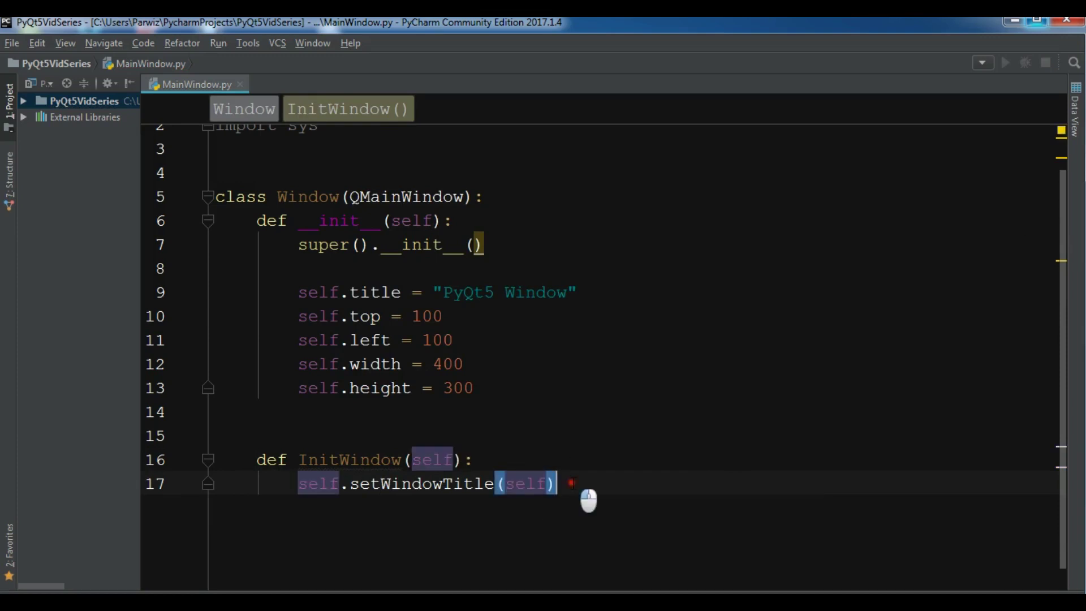
# Delete the faulty setWindowTitle code on line 17.
pyautogui.click(322, 484)
pyautogui.hotkey('ctrl', 'w')
pyautogui.hotkey('ctrl', 'w')
pyautogui.hotkey('ctrl', 'w')
pyautogui.press('BackSpace')
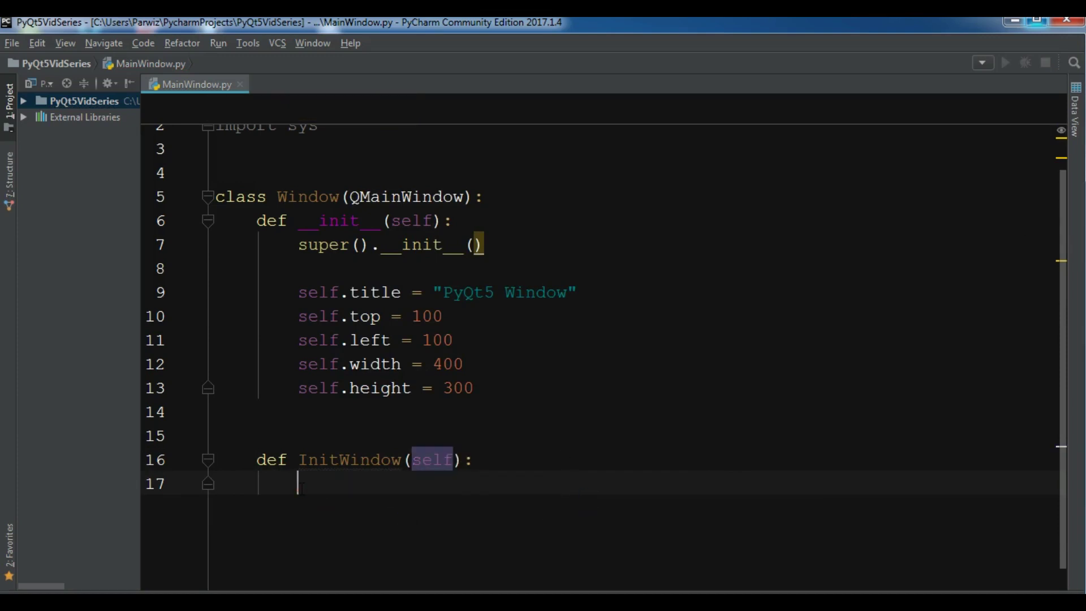
pyautogui.write('setW')
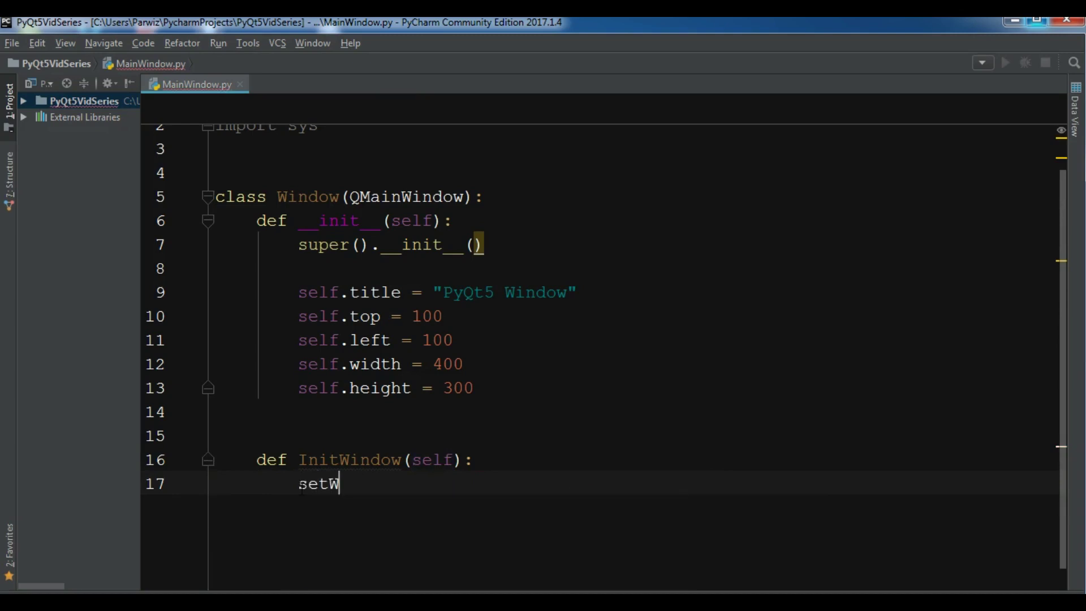
# Add self.setWindowTitle(self.title) as InitWindow's first statement.
pyautogui.press('BackSpace')
pyautogui.press('BackSpace')
pyautogui.press('BackSpace')
pyautogui.write('elf')
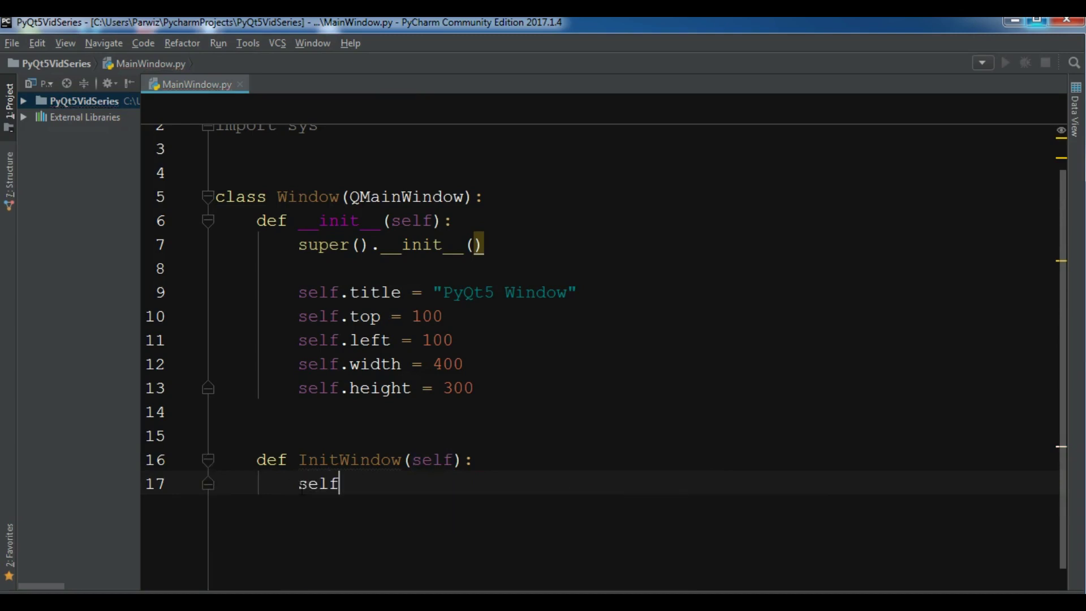
pyautogui.write('.setWi')
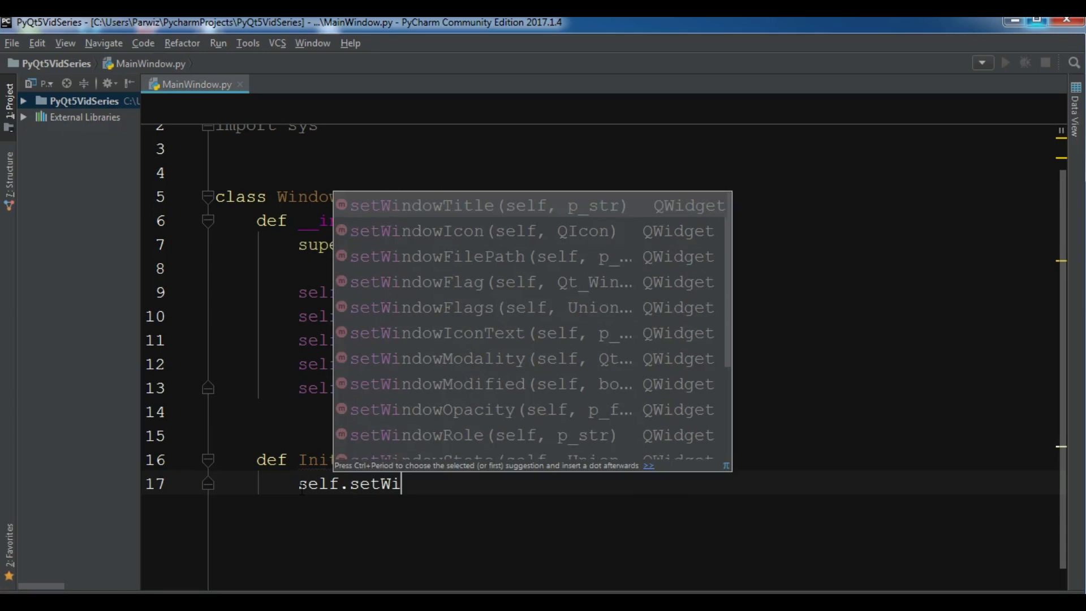
pyautogui.press('Return')
pyautogui.write('self')
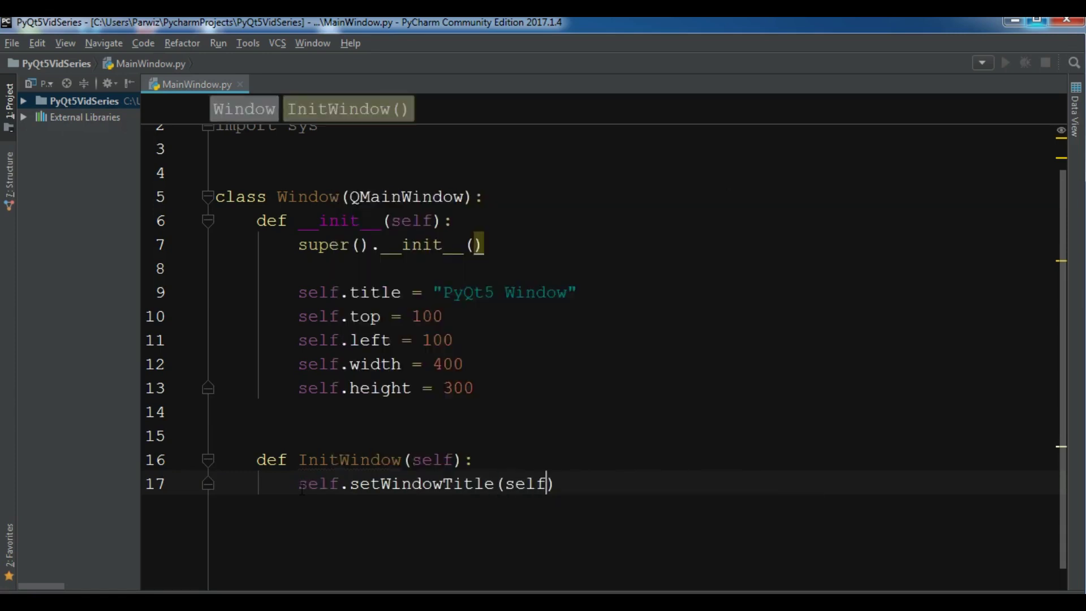
pyautogui.write('.ti')
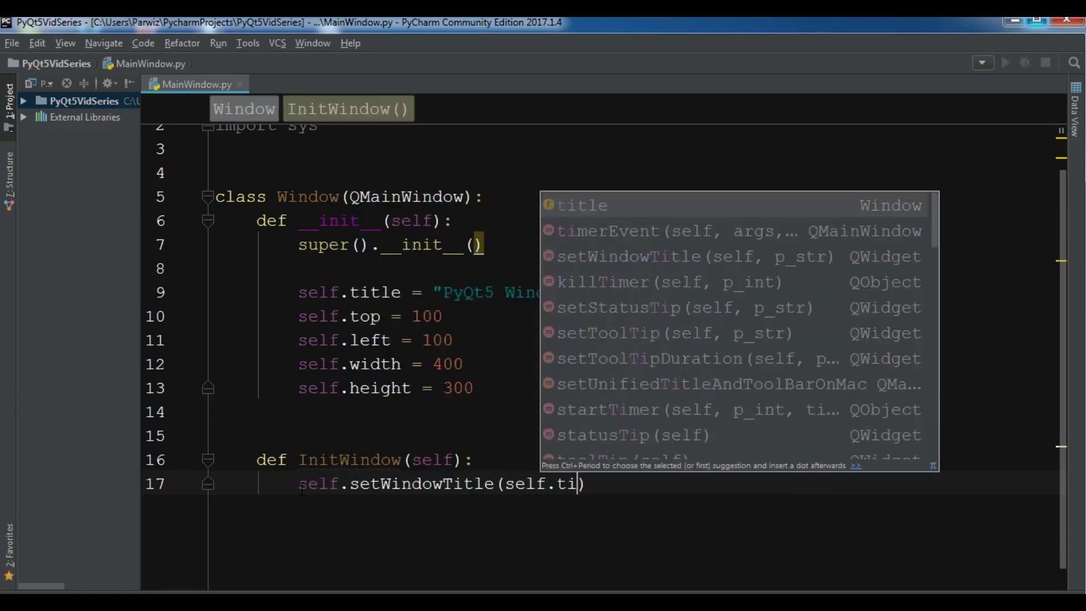
pyautogui.press('Return')
pyautogui.write(')')
pyautogui.press('Return')
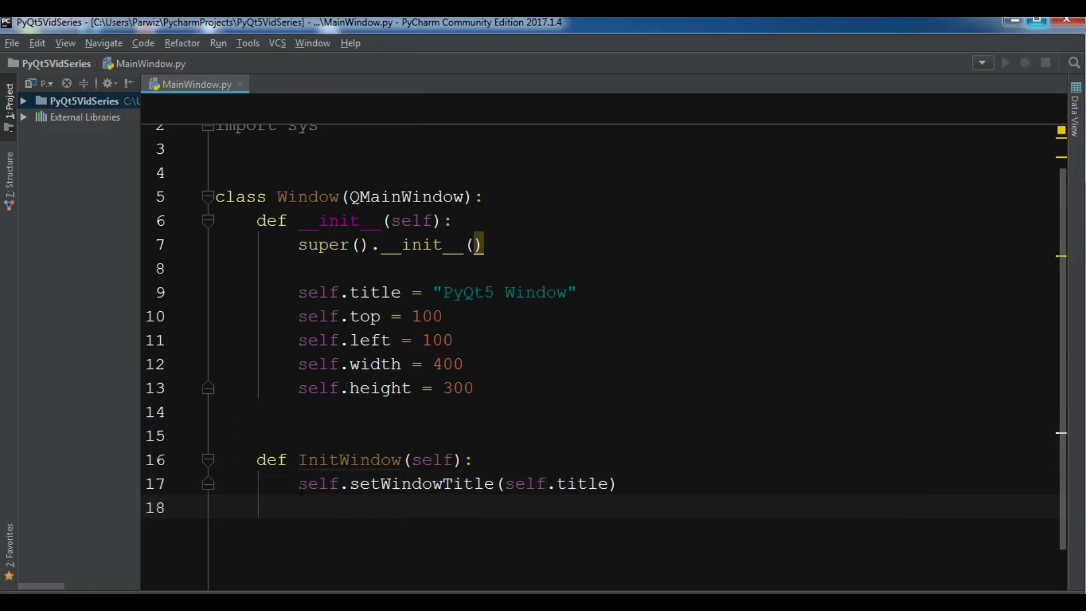
pyautogui.write('sel')
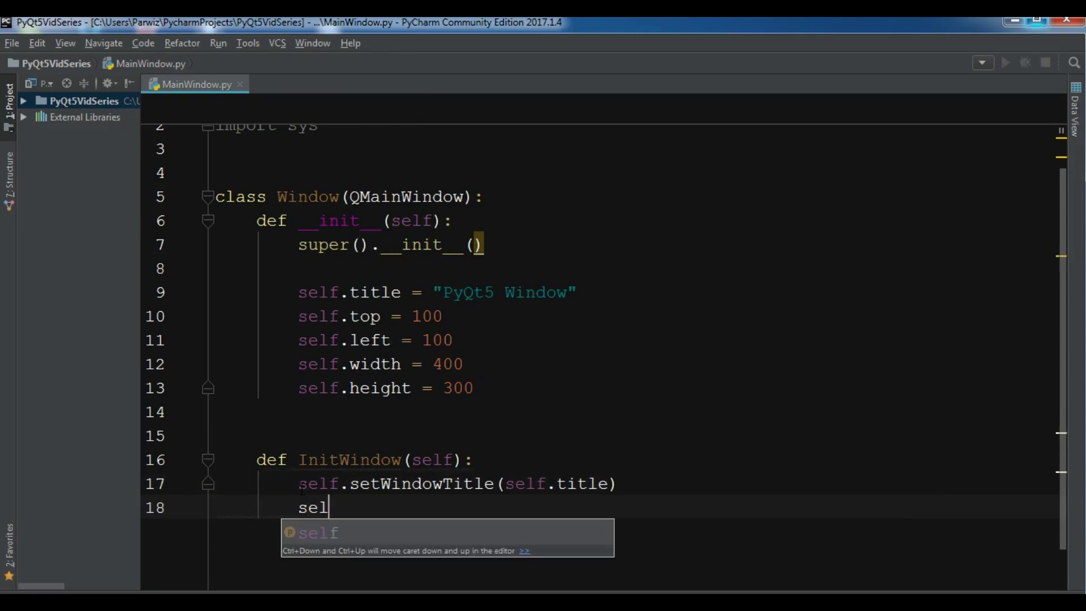
pyautogui.write('f.')
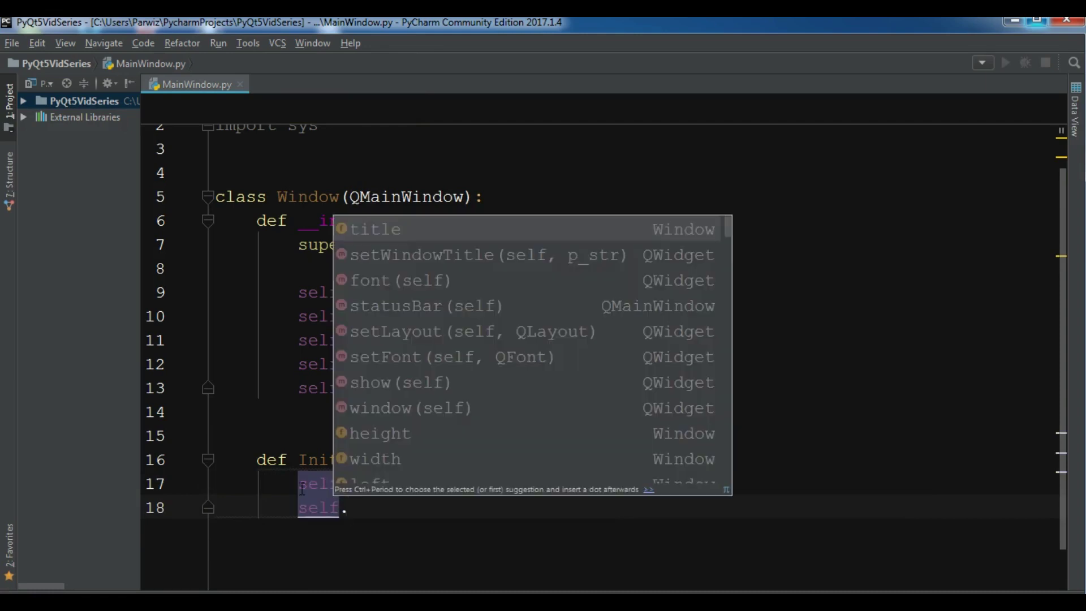
pyautogui.write('set')
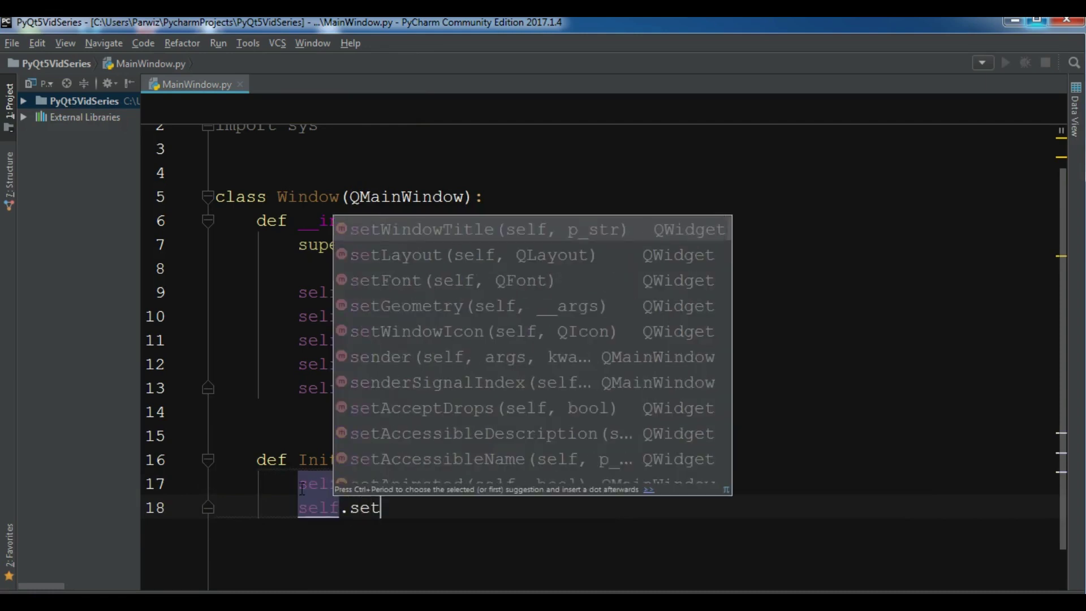
pyautogui.write('Ge')
# Add self.setGeometry(self.left, self.top, self.width, self.height) below the title call.
pyautogui.press('Return')
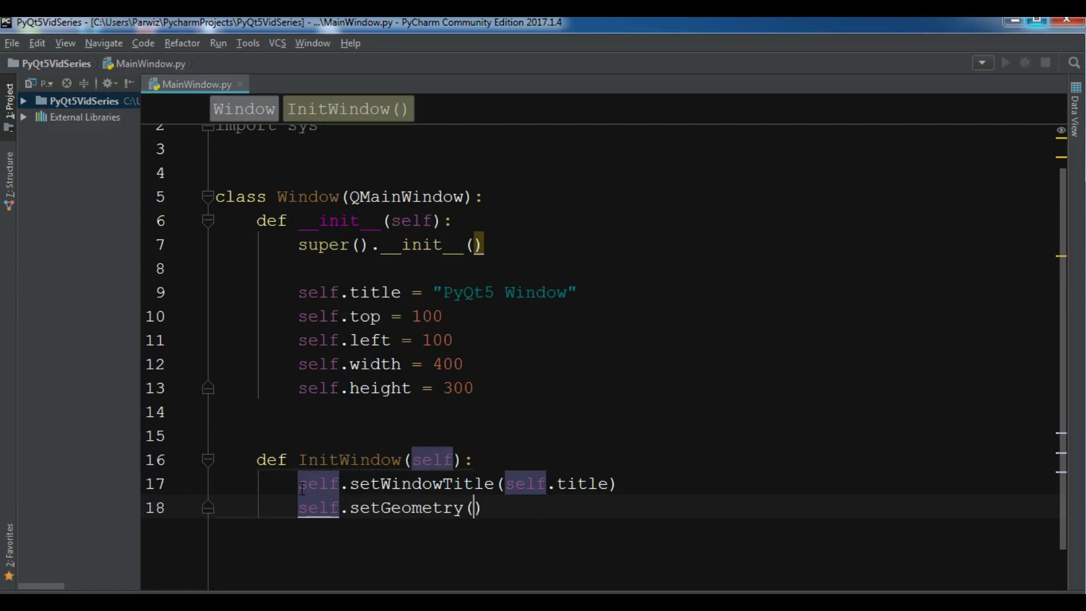
pyautogui.write('s')
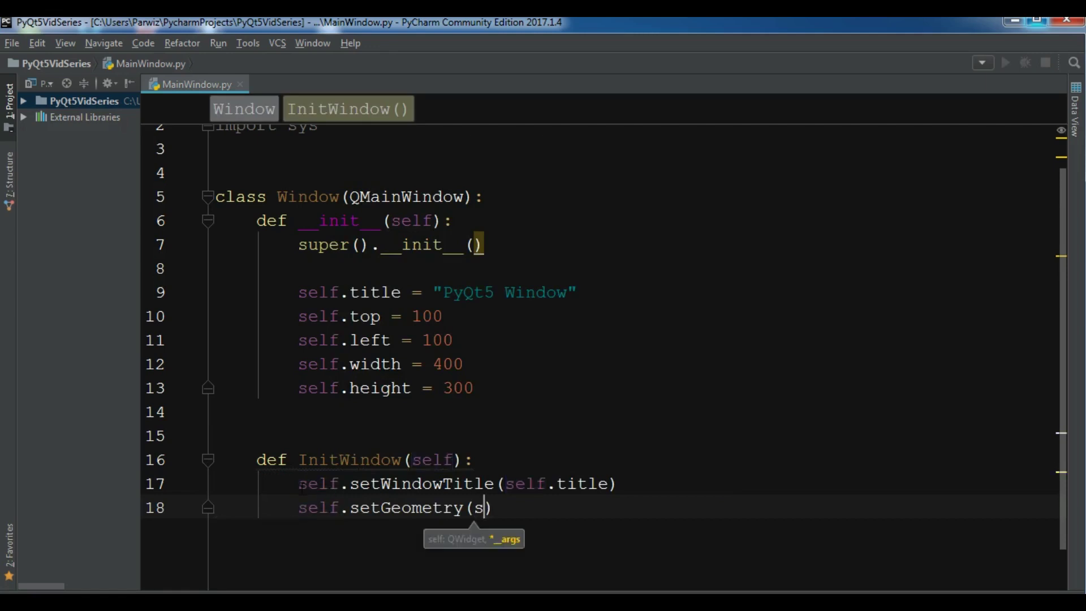
pyautogui.write('elf')
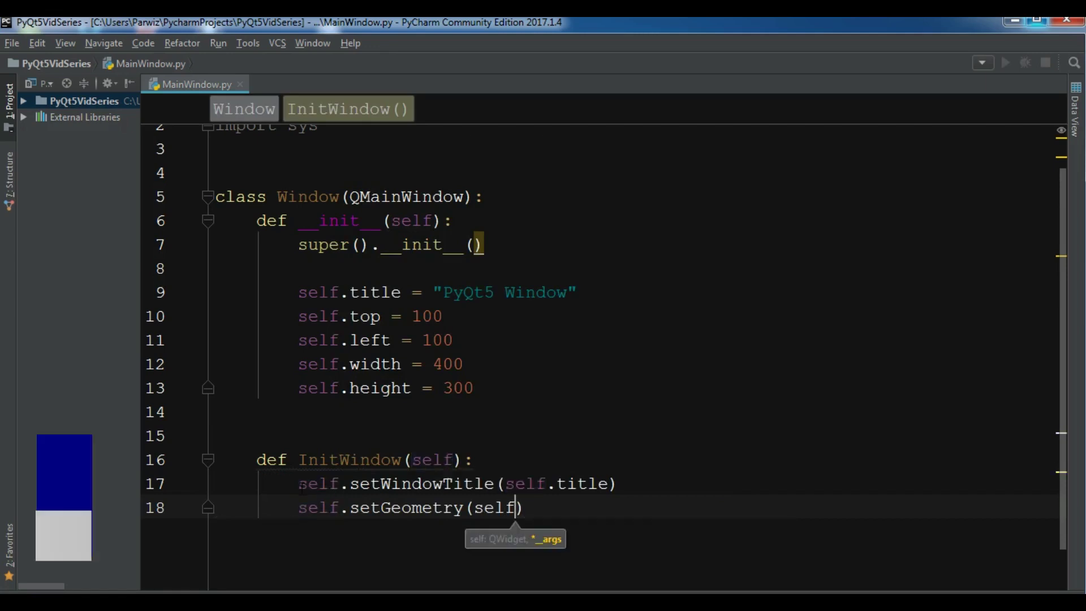
pyautogui.write('.left')
pyautogui.write(', sel')
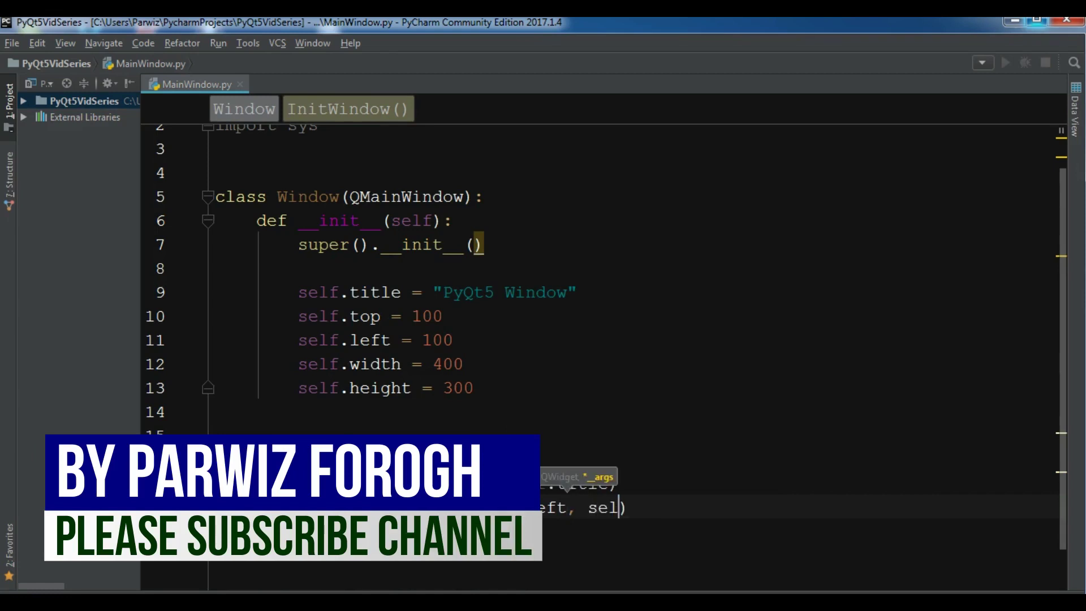
pyautogui.write('f.to')
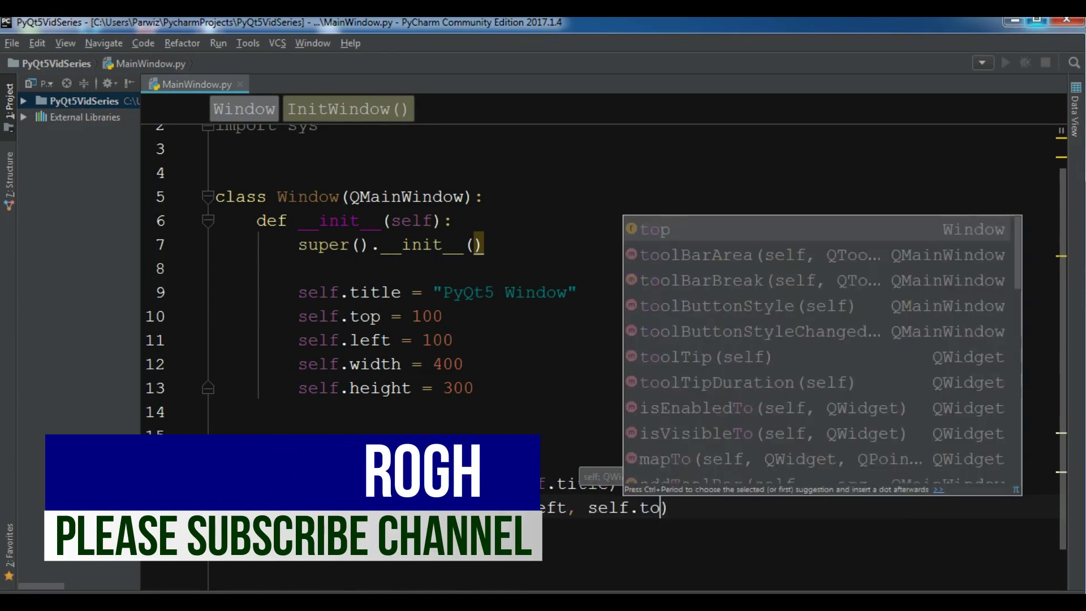
pyautogui.write('p, self')
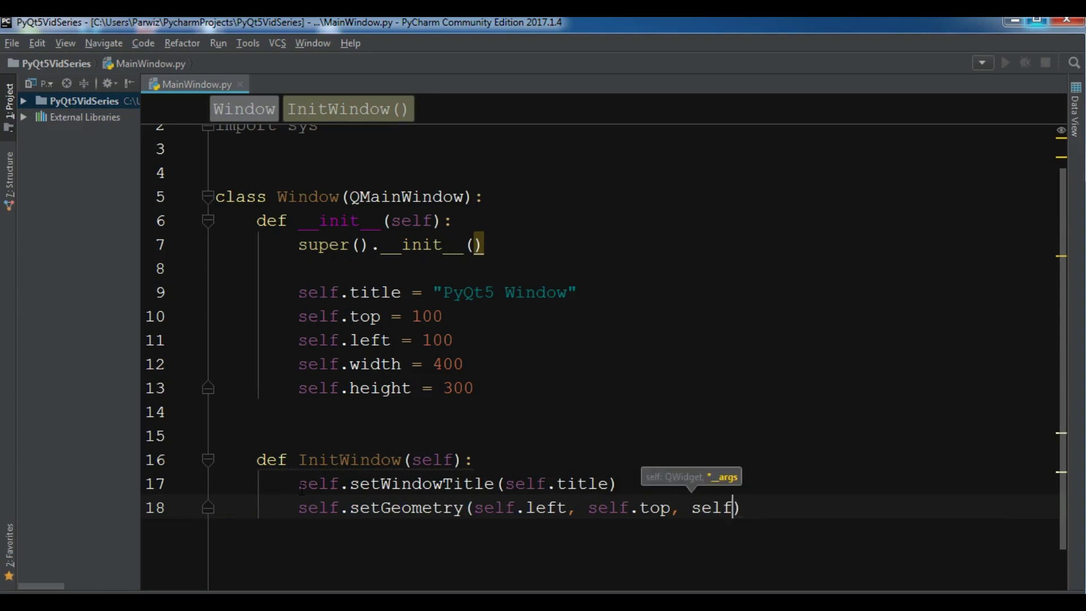
pyautogui.write('.wi')
pyautogui.press('Down')
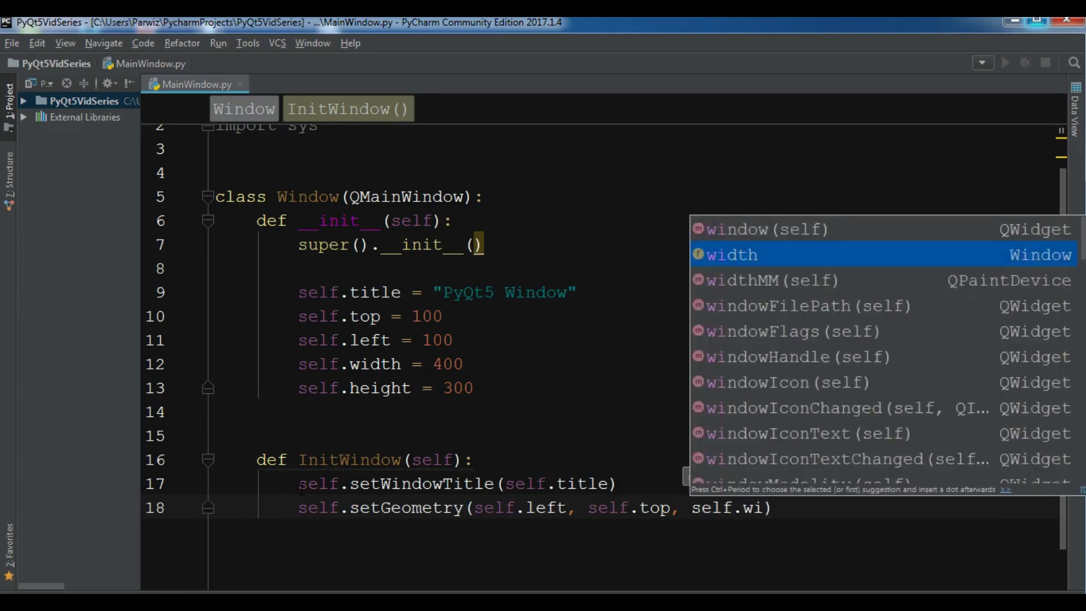
pyautogui.press('Return')
pyautogui.write(', sel')
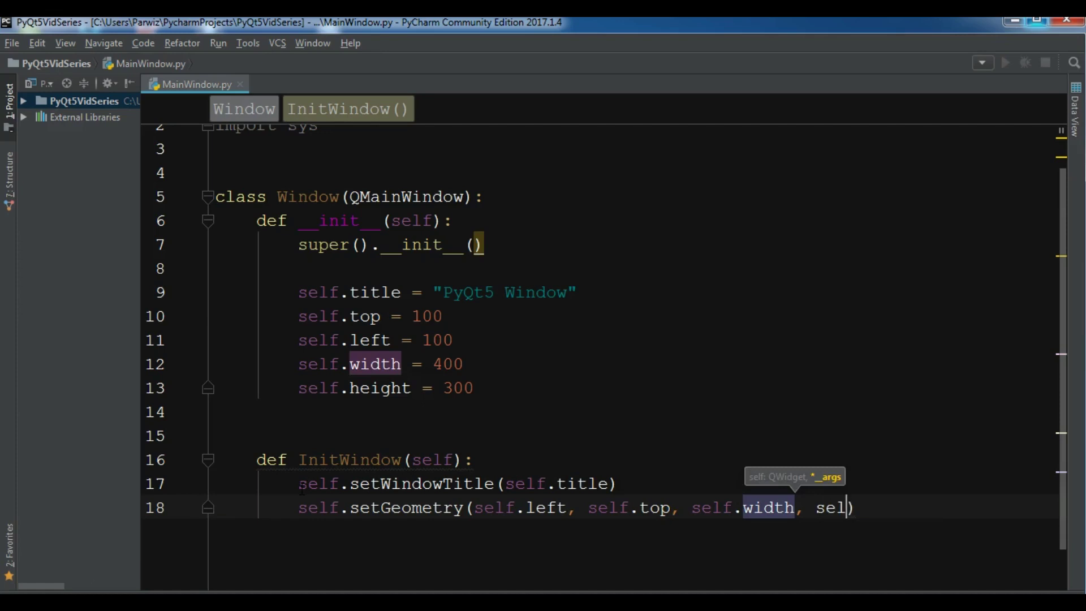
pyautogui.write('f.he')
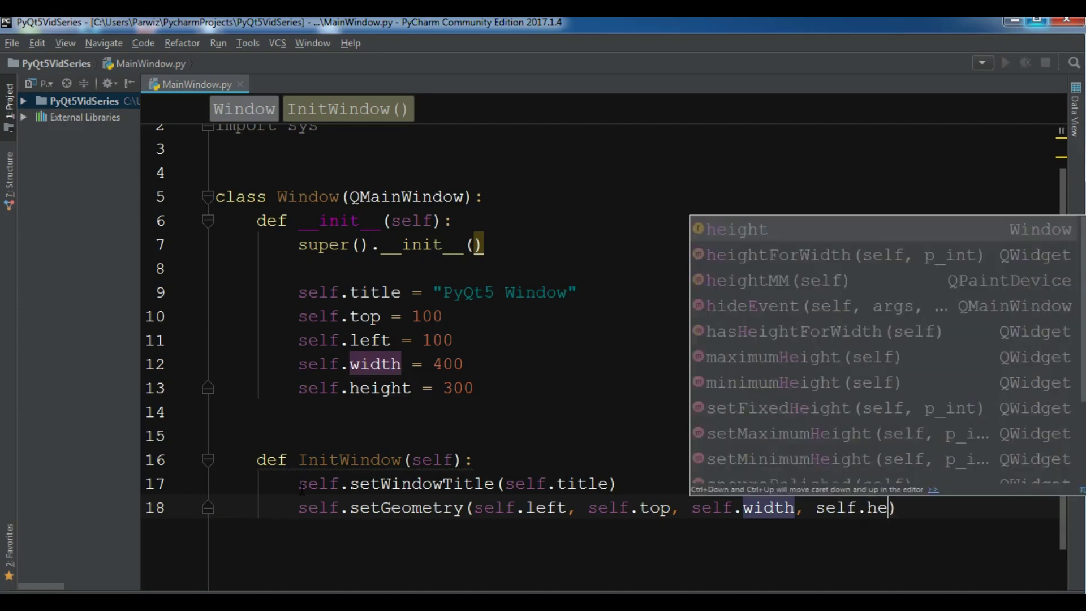
pyautogui.press('Return')
pyautogui.press('End')
pyautogui.press('Return')
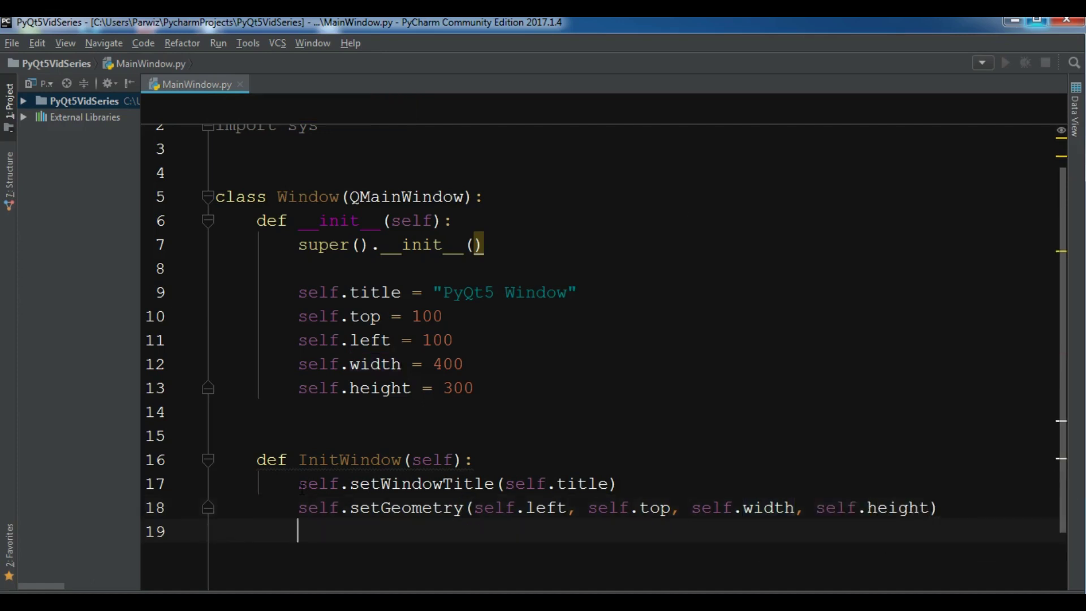
pyautogui.press('Return')
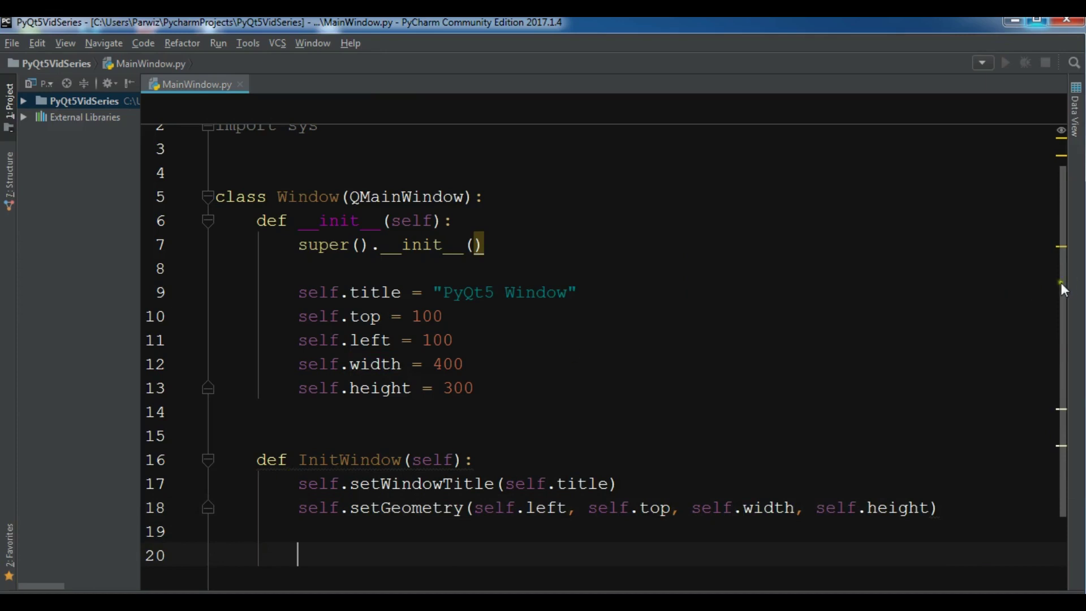
pyautogui.moveTo(1060, 283); pyautogui.dragTo(1059, 304)
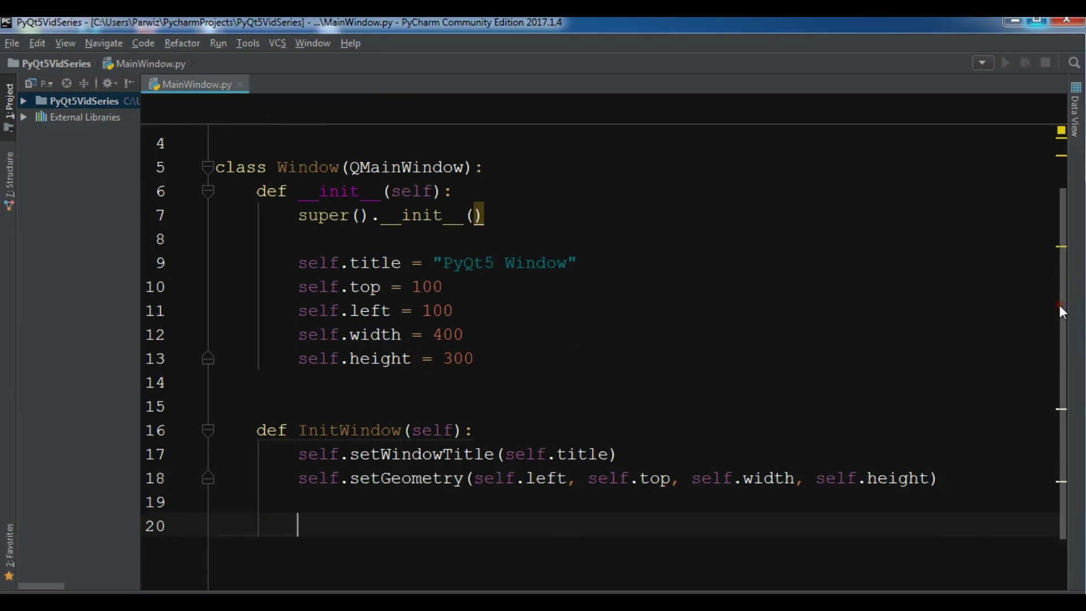
pyautogui.write('self.')
pyautogui.write('sh')
# End InitWindow with self.show(), then return to an unindented blank line.
pyautogui.press('Return')
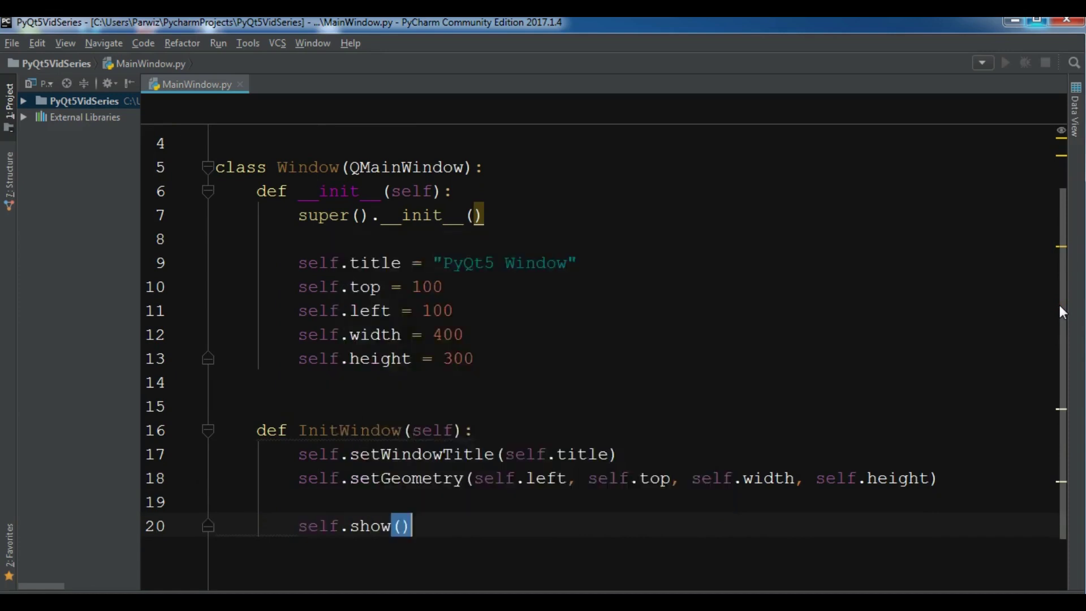
pyautogui.press('Return')
pyautogui.press('Return')
pyautogui.press('Return')
pyautogui.press('BackSpace')
pyautogui.press('BackSpace')
pyautogui.press('BackSpace')
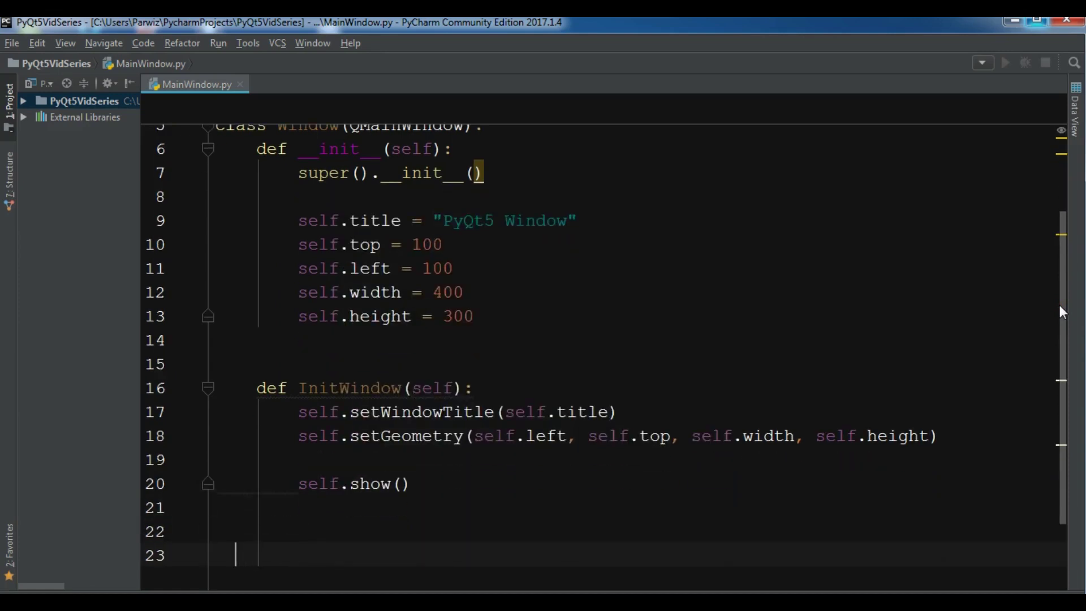
pyautogui.press('BackSpace')
pyautogui.press('BackSpace')
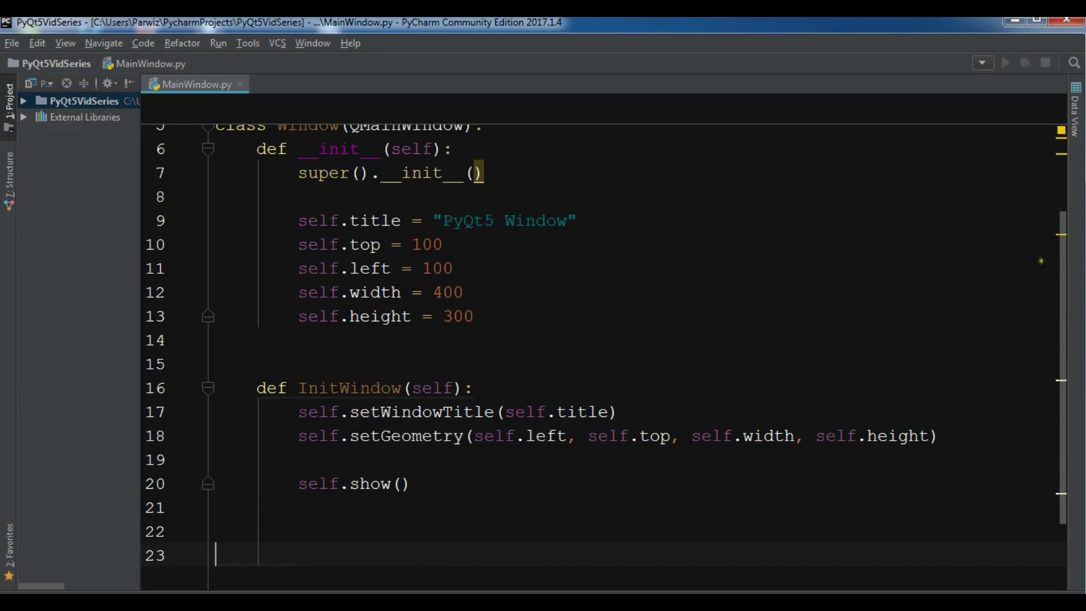
pyautogui.moveTo(1059, 265); pyautogui.dragTo(1060, 305)
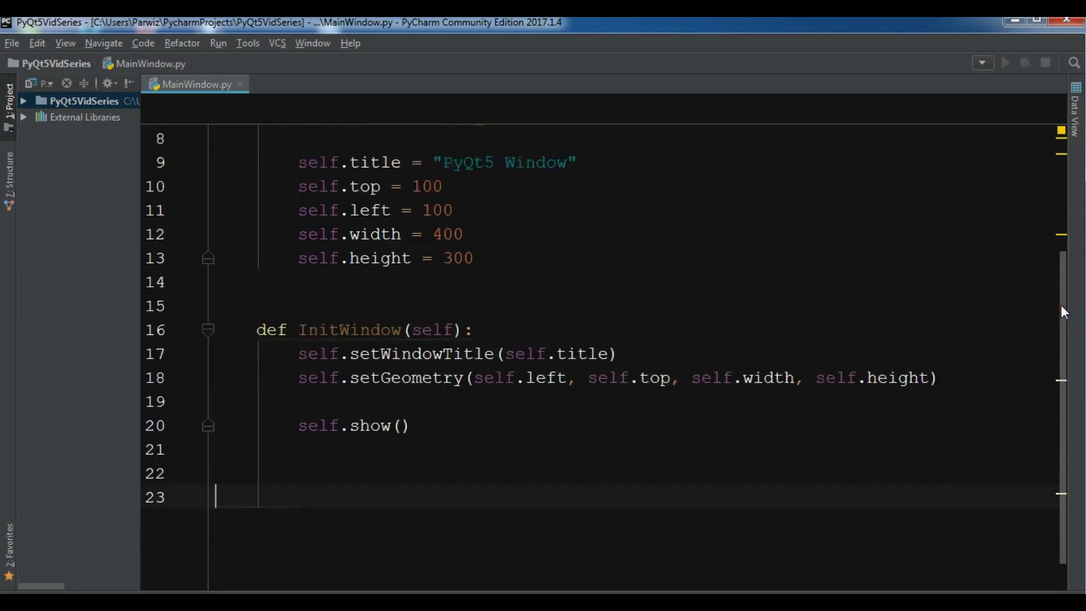
pyautogui.write('App ')
pyautogui.write('= QAp')
# Create the QApplication(sys.argv) and a window = Window() instance at the end of the file.
pyautogui.press('Return')
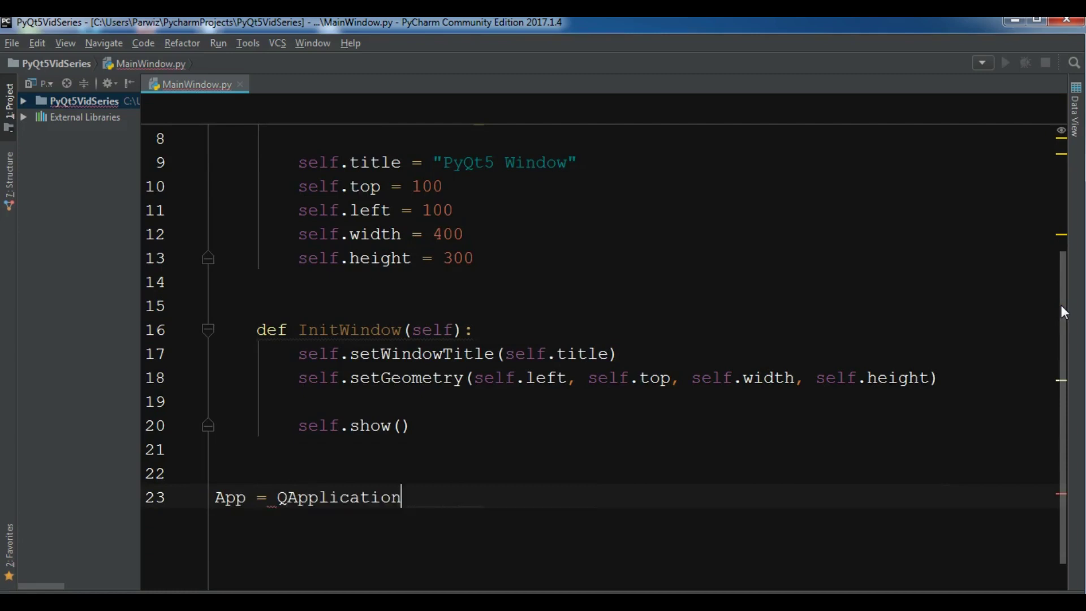
pyautogui.write('(sys')
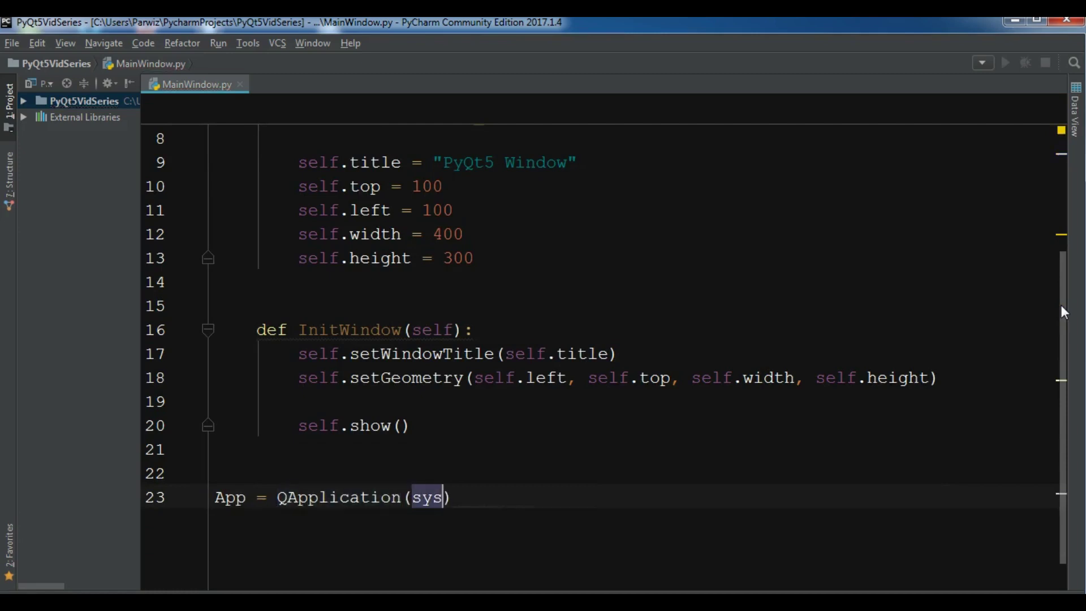
pyautogui.write('ar')
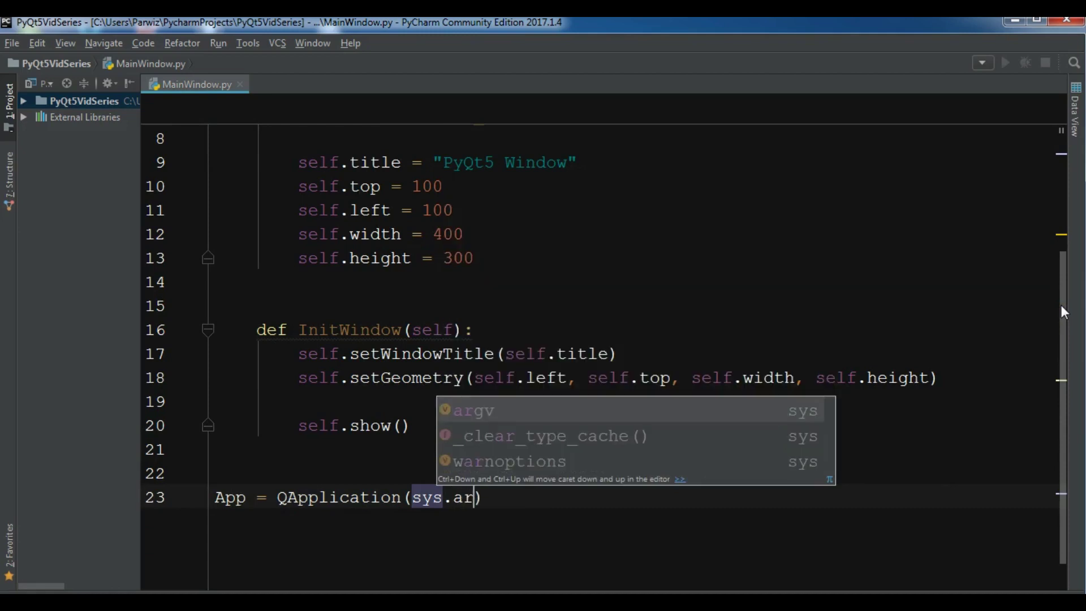
pyautogui.press('Return')
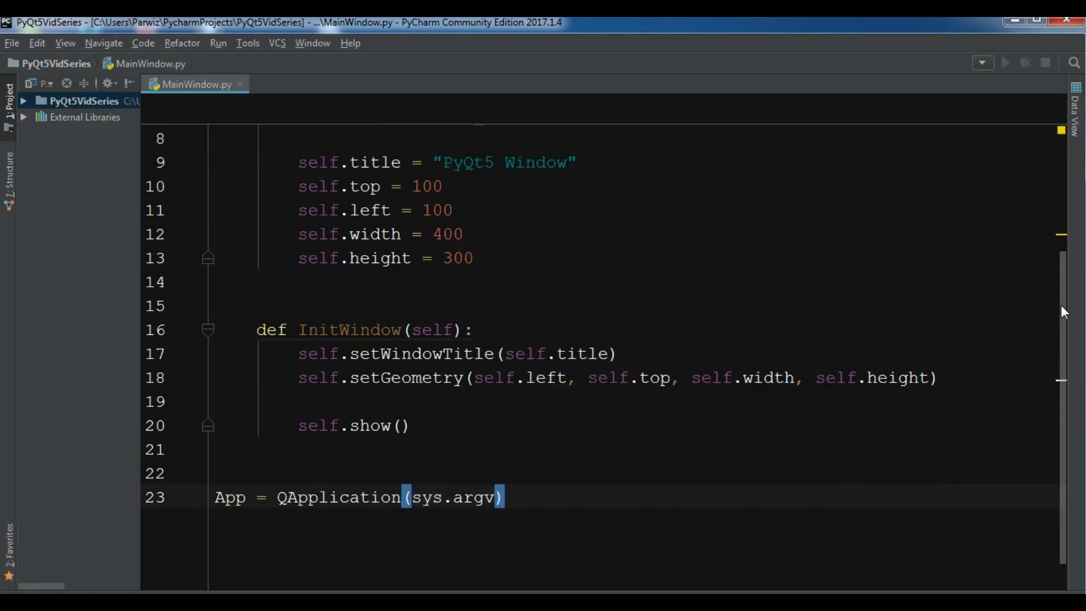
pyautogui.press('Return')
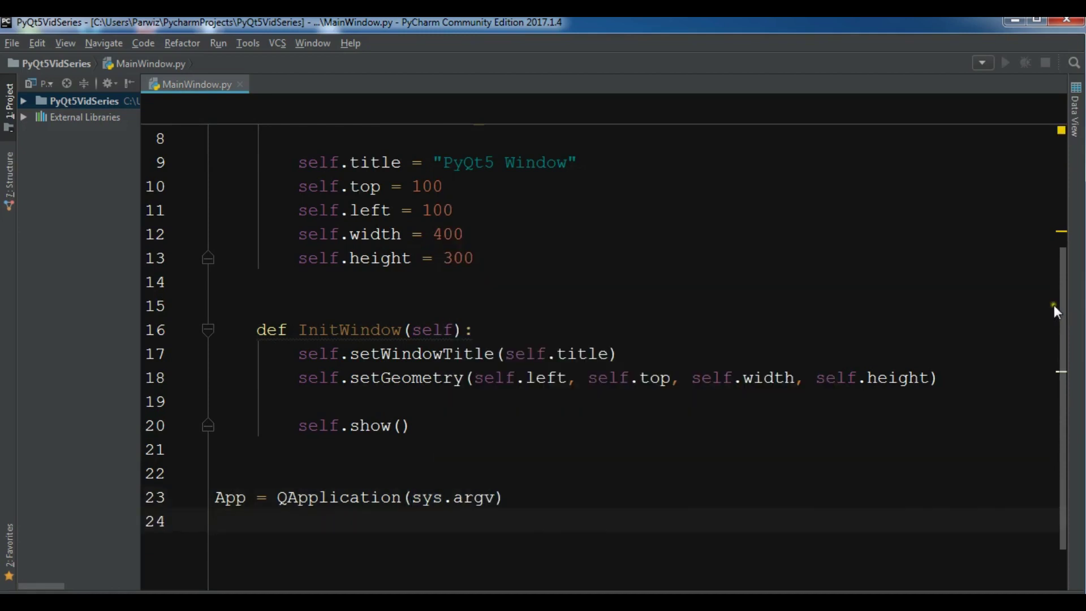
pyautogui.click(1060, 305)
pyautogui.moveTo(1065, 311); pyautogui.dragTo(1058, 219)
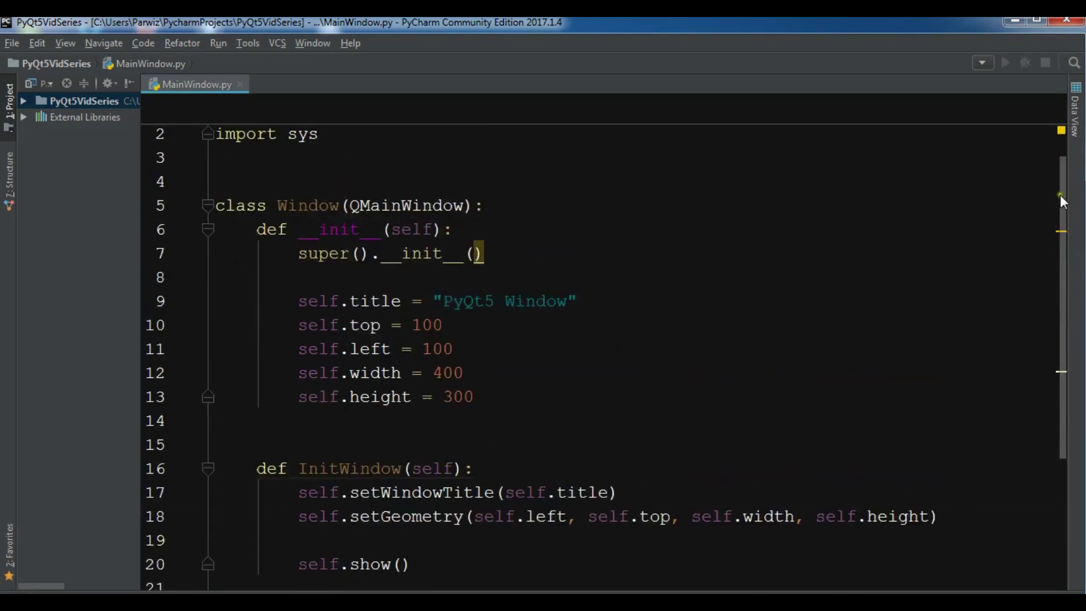
pyautogui.moveTo(1059, 193); pyautogui.dragTo(1060, 351)
pyautogui.hotkey('ctrl', 'End')
pyautogui.write('wi')
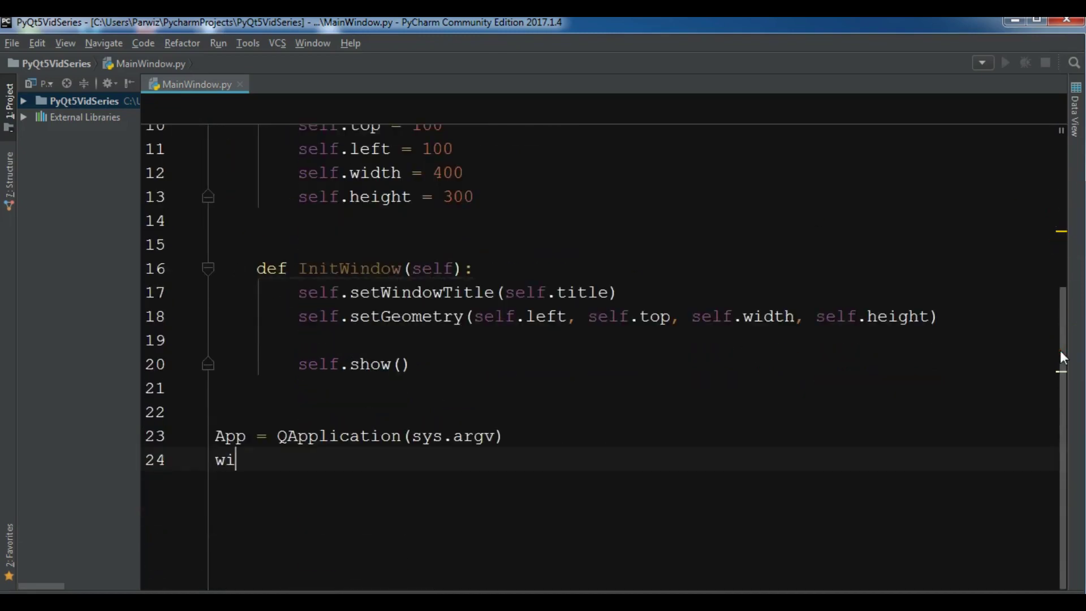
pyautogui.write('ndow = Win')
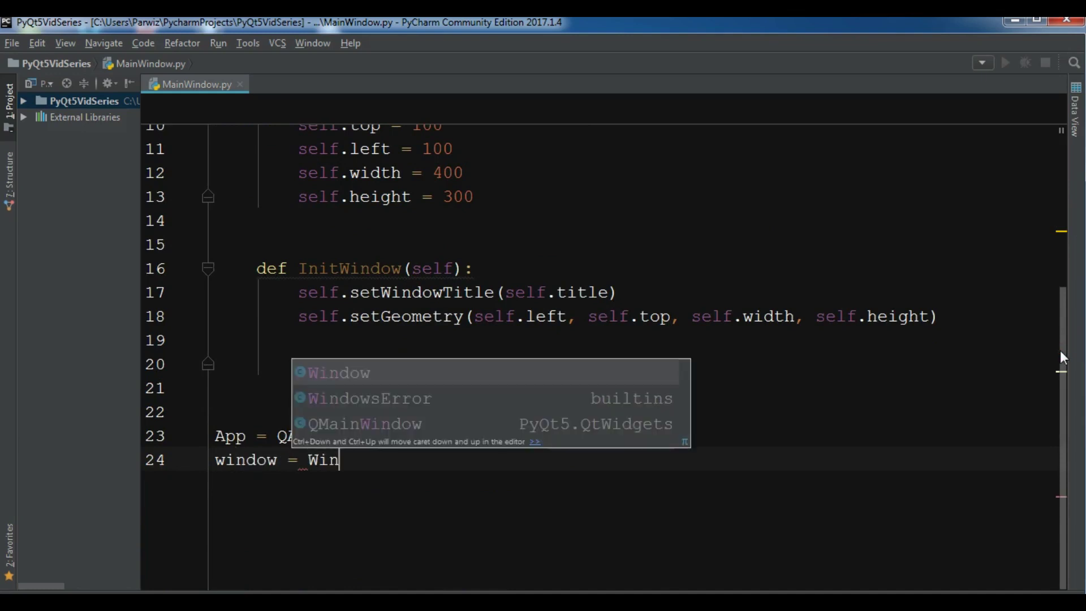
pyautogui.press('Return')
pyautogui.write('(')
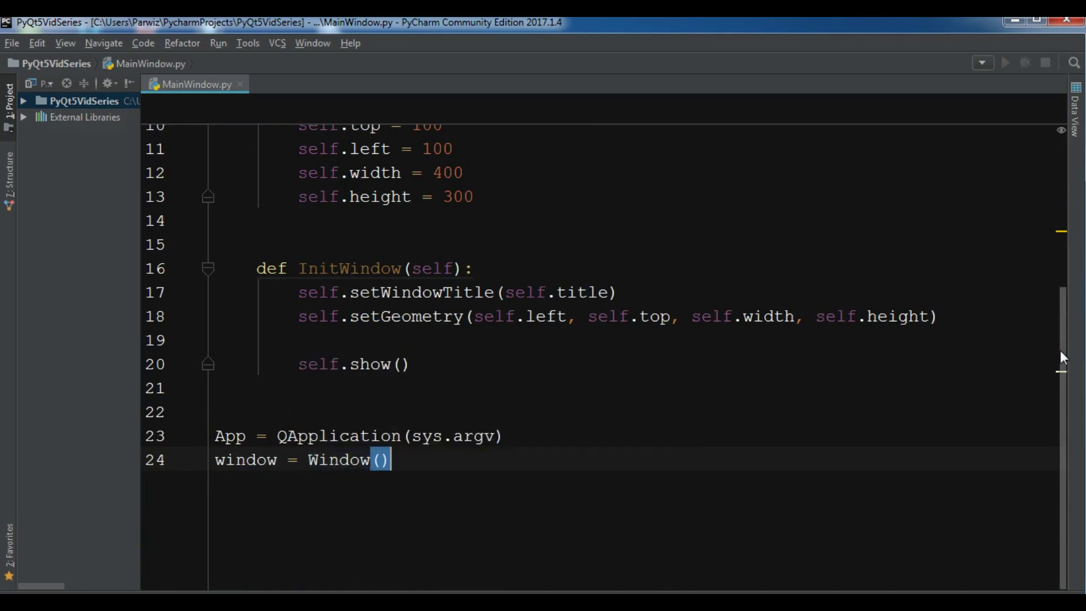
pyautogui.write(')')
pyautogui.press('Return')
pyautogui.write('ssy')
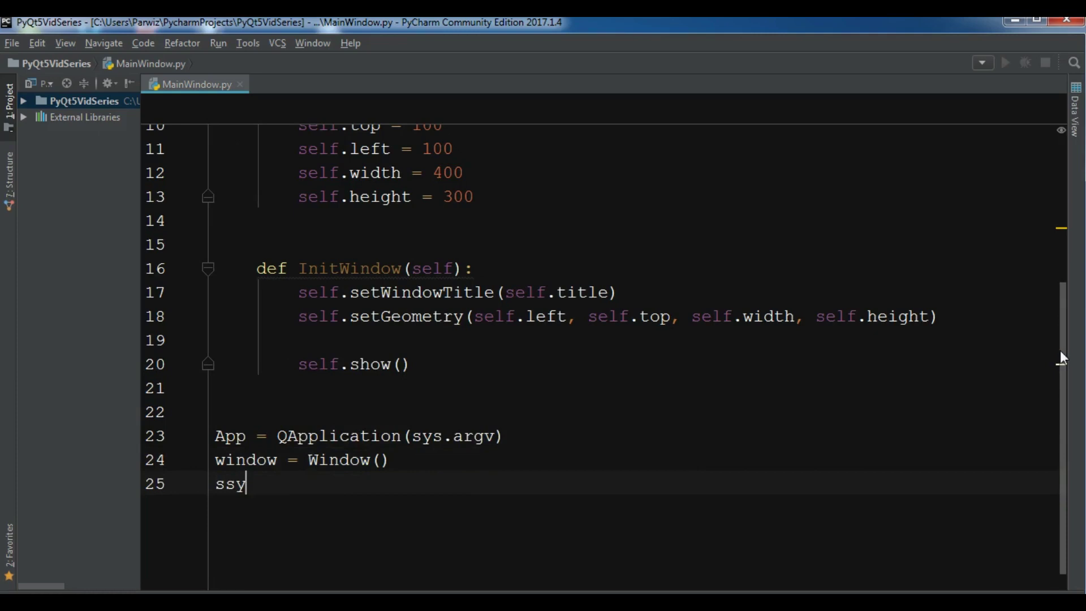
# Add sys.exit(App.exec()), removing the wrongly inserted exc_info().
pyautogui.press('BackSpace')
pyautogui.press('BackSpace')
pyautogui.write('ys')
pyautogui.write('.ex')
pyautogui.press('Return')
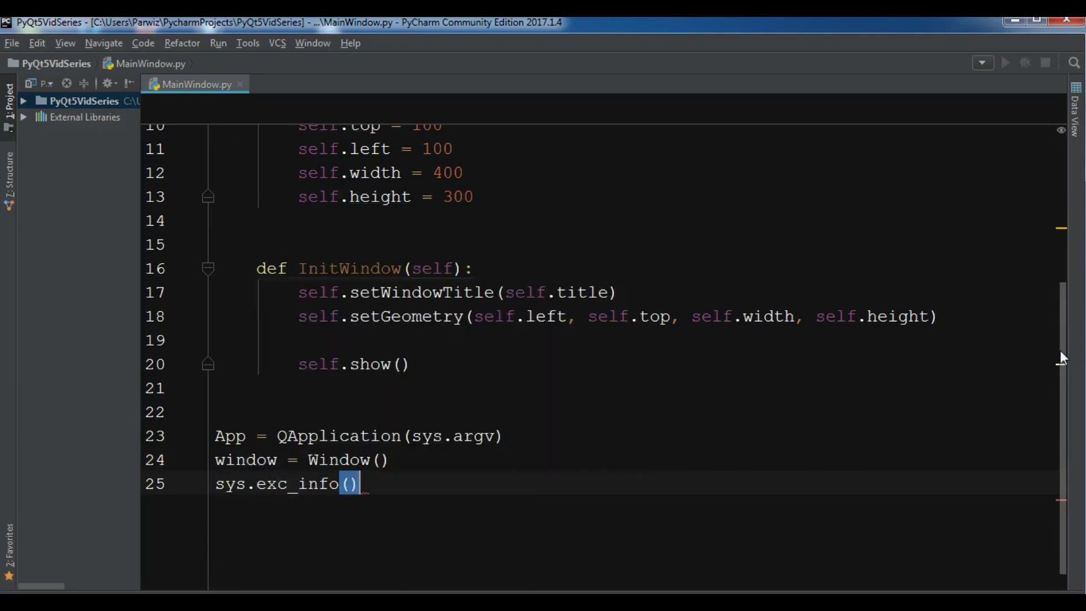
pyautogui.press('Delete')
pyautogui.press('BackSpace')
pyautogui.press('BackSpace')
pyautogui.press('BackSpace')
pyautogui.press('BackSpace')
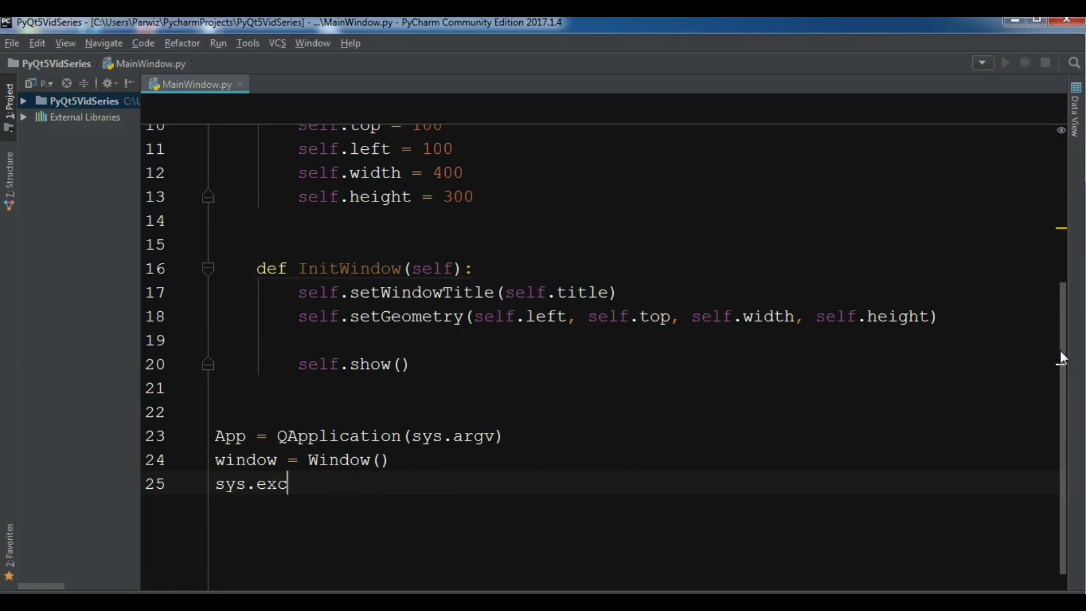
pyautogui.press('BackSpace')
pyautogui.press('BackSpace')
pyautogui.press('BackSpace')
pyautogui.press('BackSpace')
pyautogui.write('.ex')
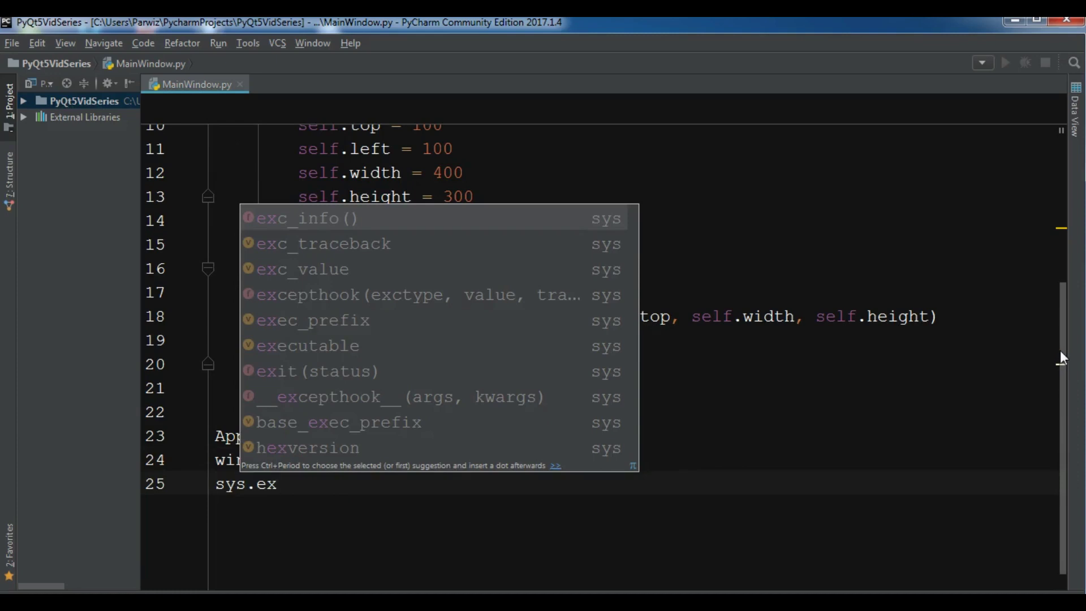
pyautogui.press('BackSpace')
pyautogui.write('xi')
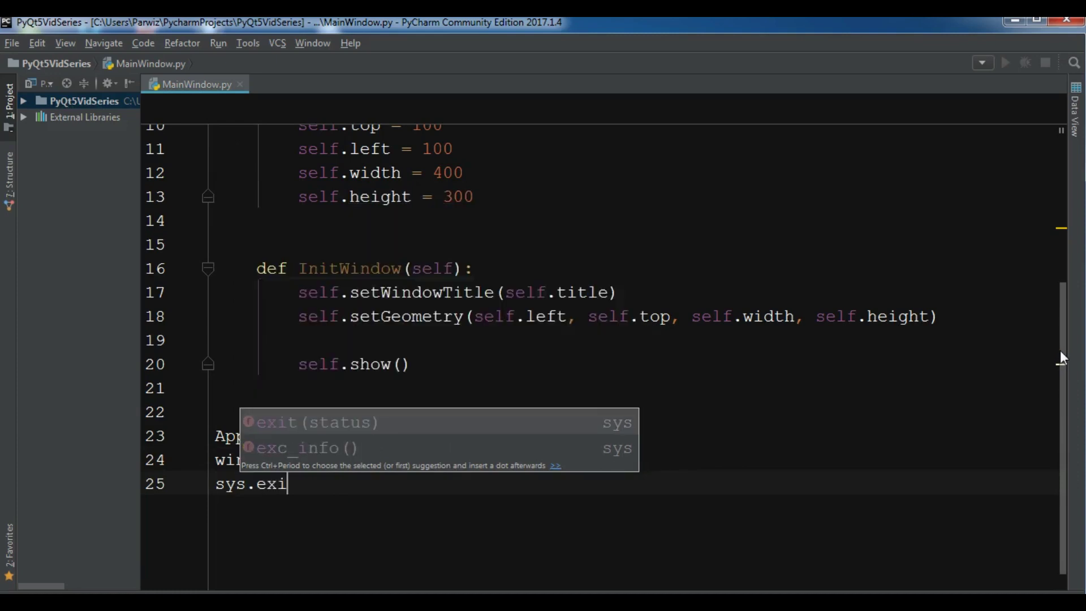
pyautogui.press('Return')
pyautogui.write('ap')
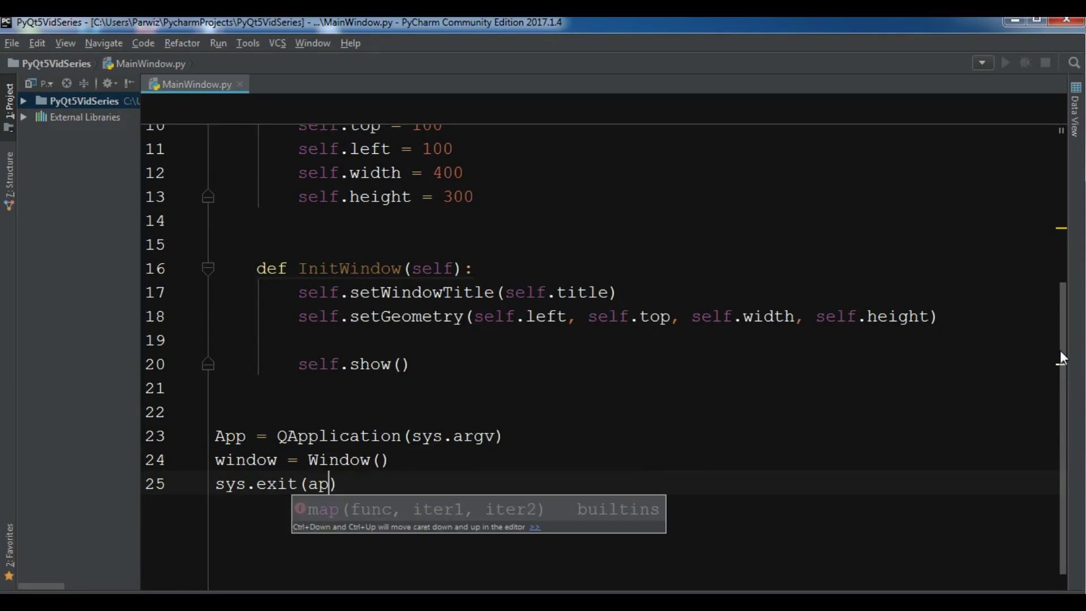
pyautogui.press('BackSpace')
pyautogui.press('BackSpace')
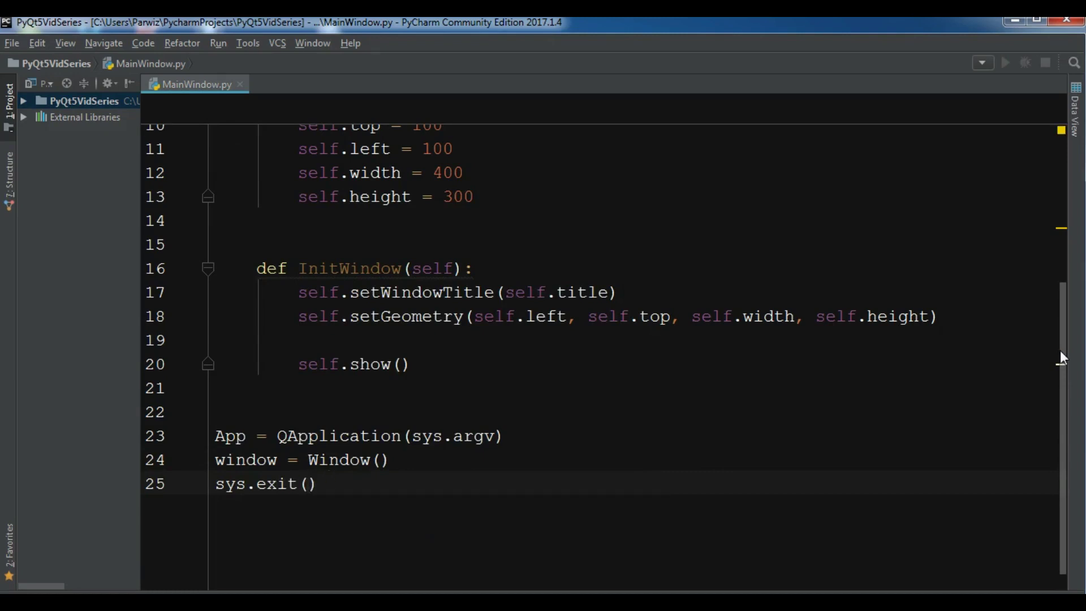
pyautogui.write('A')
pyautogui.press('Return')
pyautogui.write('.ex')
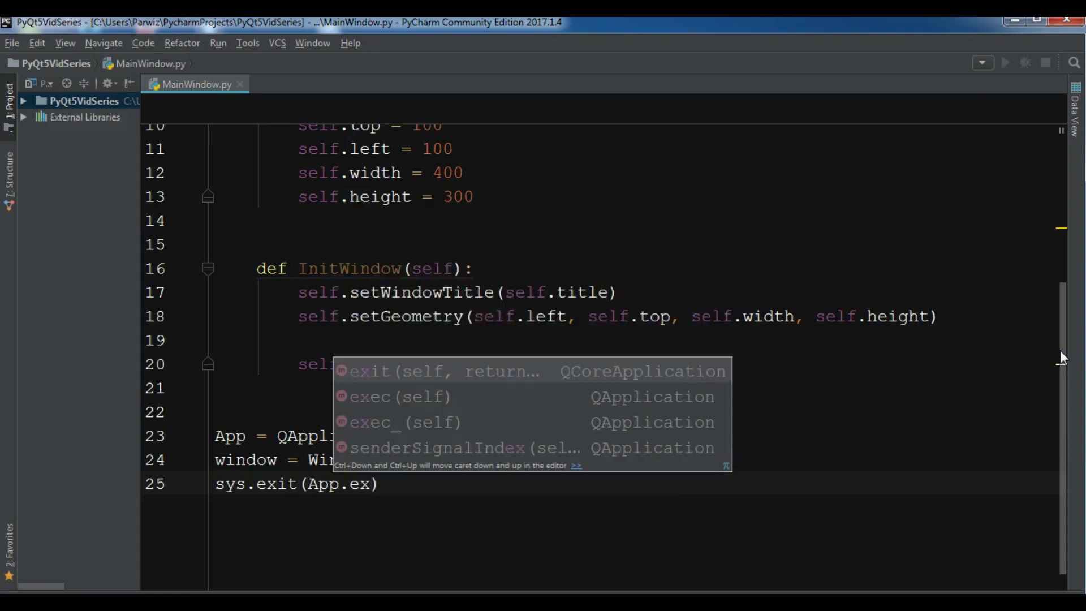
pyautogui.press('Return')
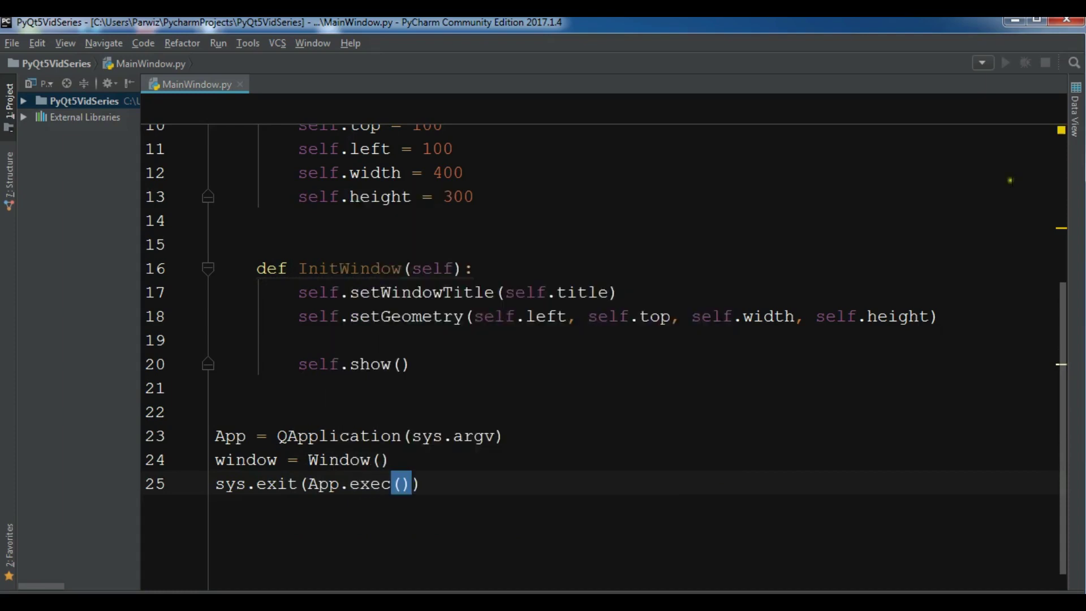
# Run 'MainWindow' from the editor's context menu.
pyautogui.click(667, 197)
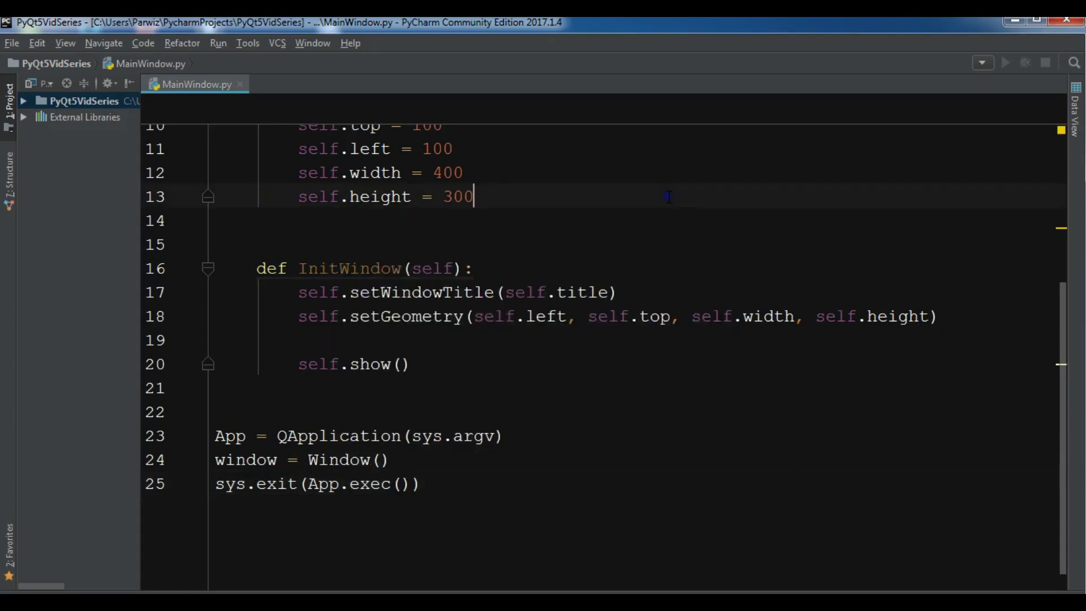
pyautogui.rightClick(667, 197)
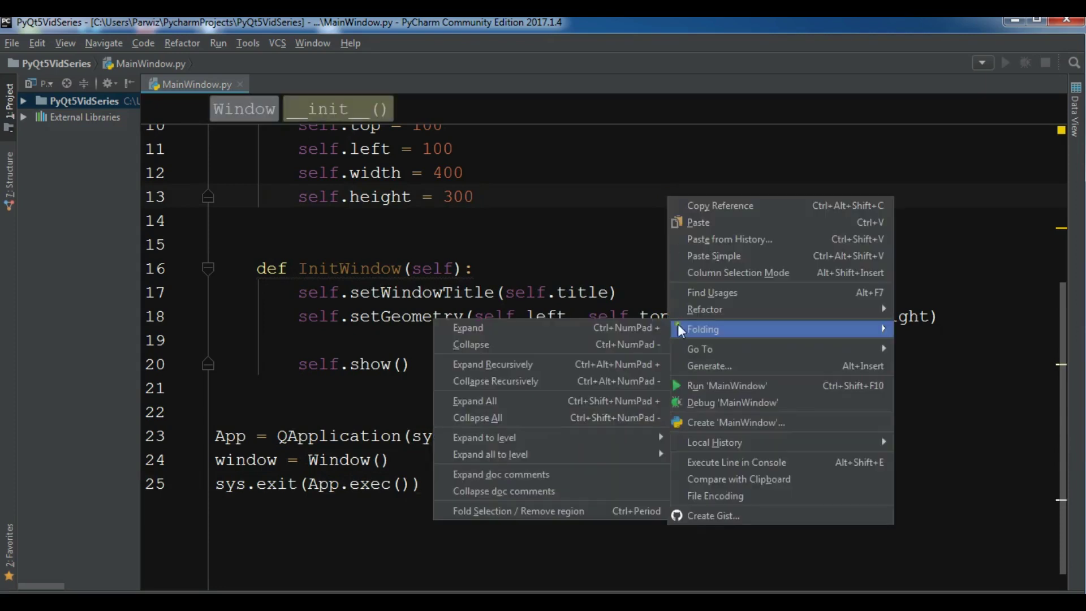
pyautogui.click(715, 386)
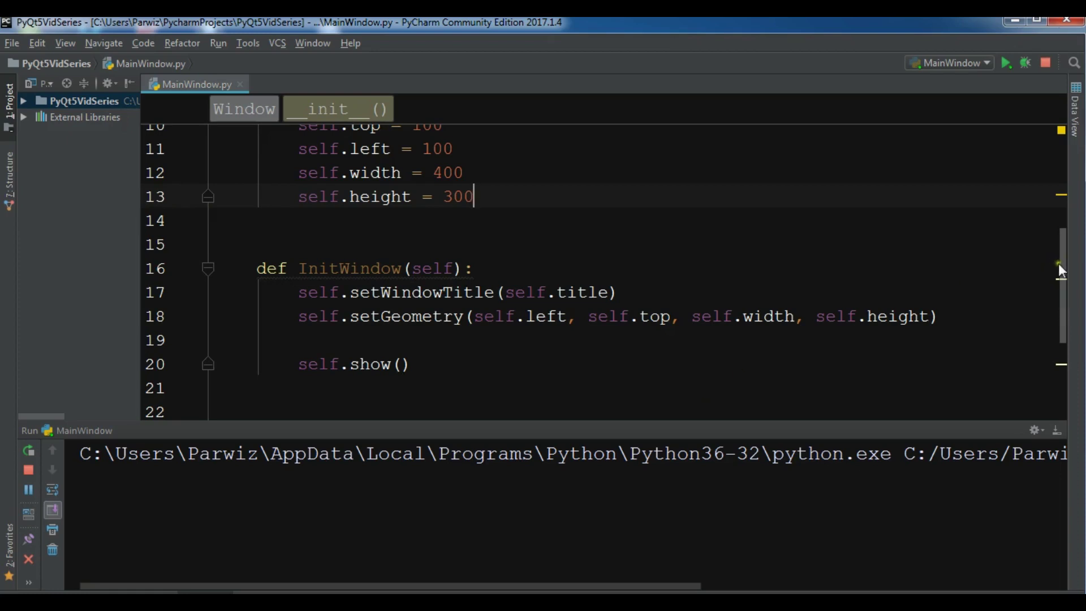
pyautogui.moveTo(1059, 264)
pyautogui.mouseDown()
pyautogui.moveTo(1059, 240)
pyautogui.moveTo(1059, 266)
pyautogui.mouseUp()
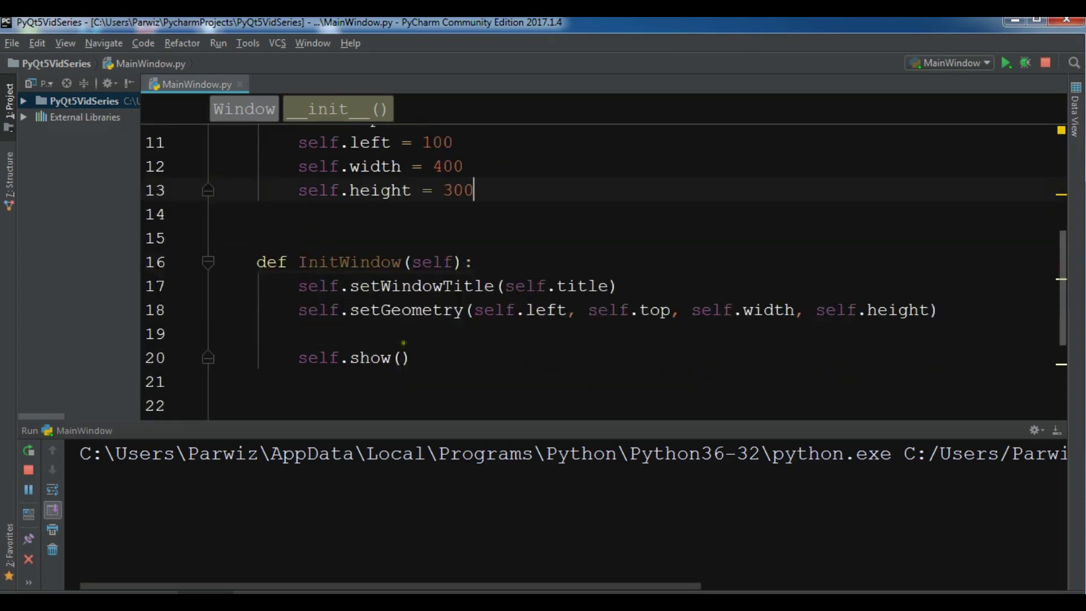
pyautogui.moveTo(349, 268)
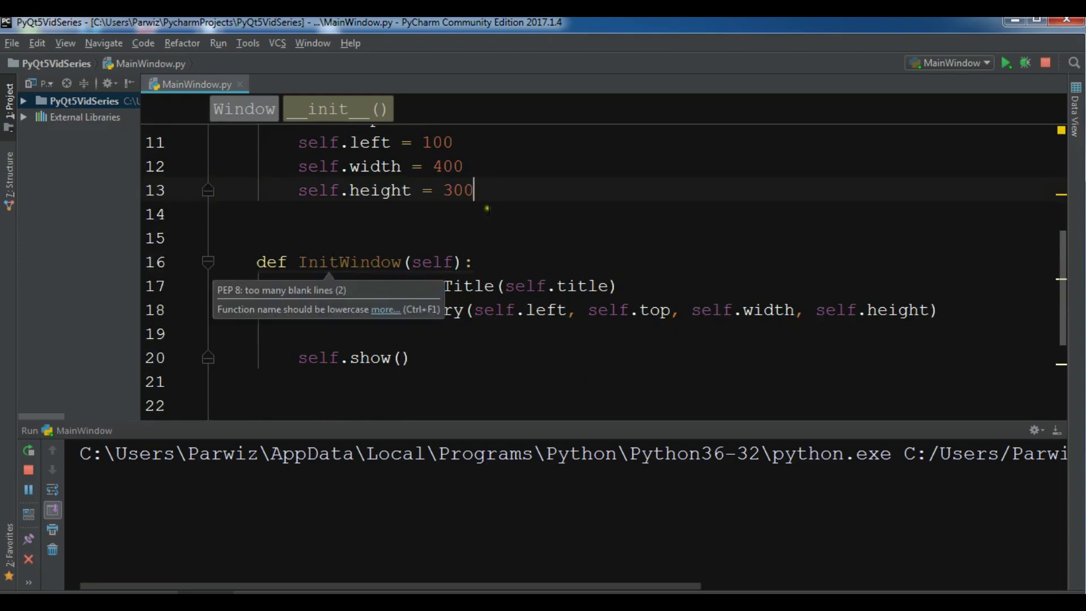
pyautogui.moveTo(1066, 269); pyautogui.dragTo(1059, 216)
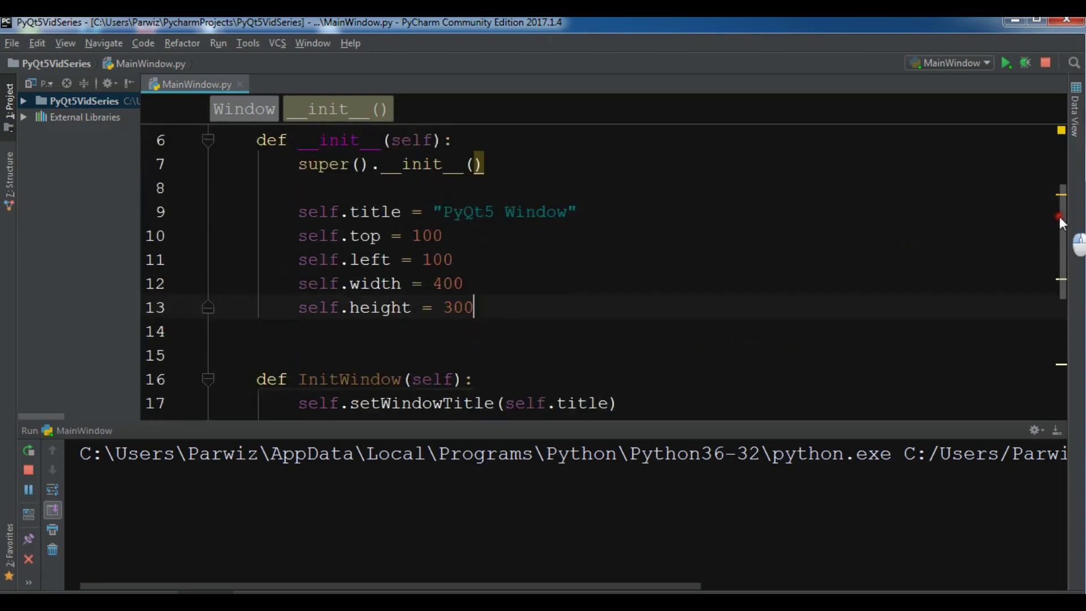
# Add a self.InitWindow() call on a new line after self.height = 300.
pyautogui.press('Return')
pyautogui.press('Return')
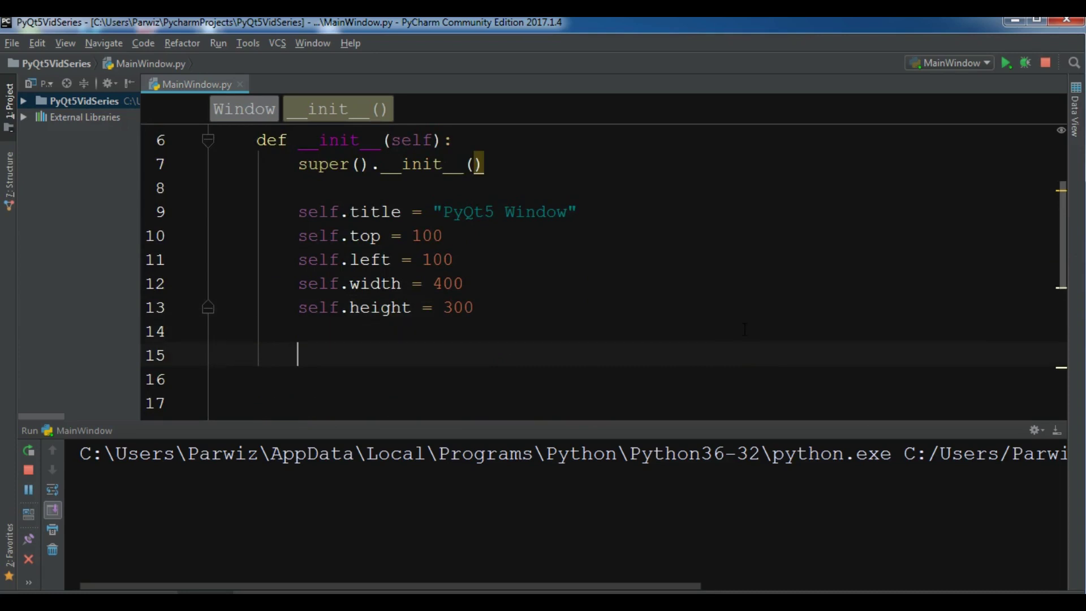
pyautogui.write('sel')
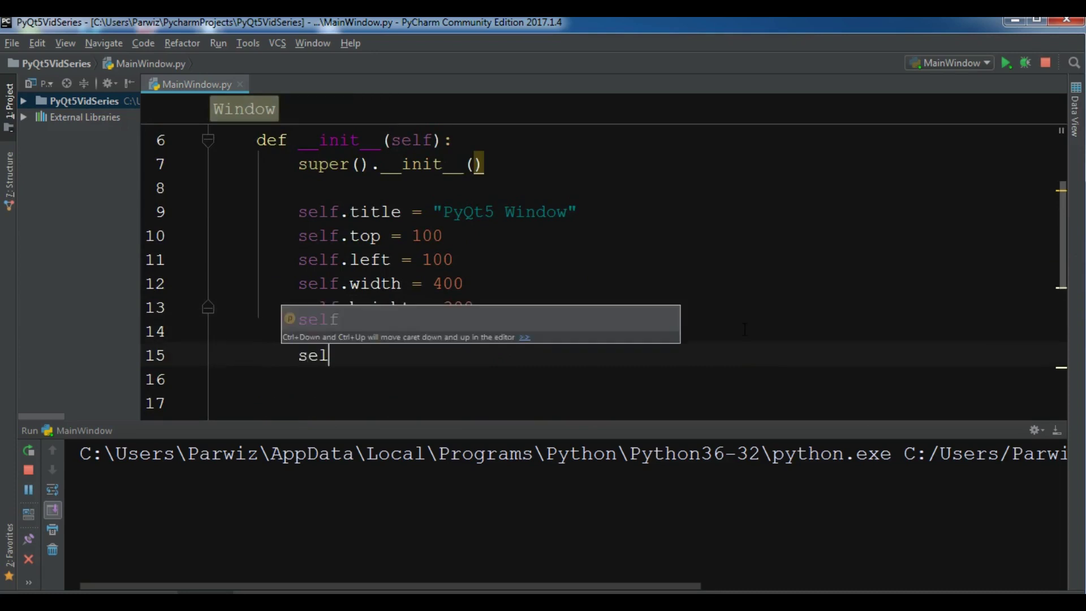
pyautogui.write('f.I')
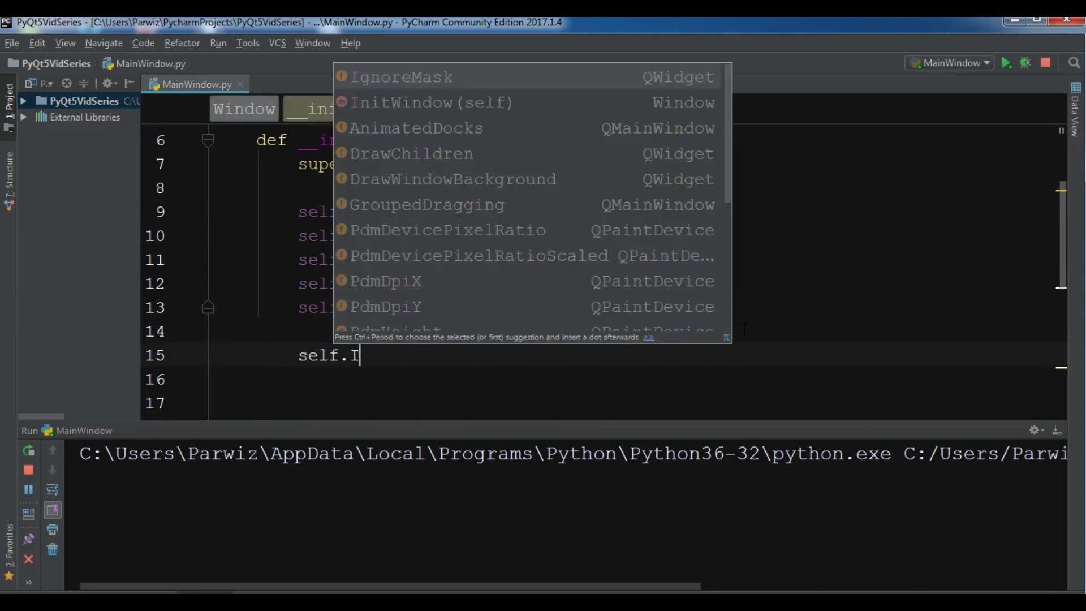
pyautogui.write('ni')
pyautogui.press('Return')
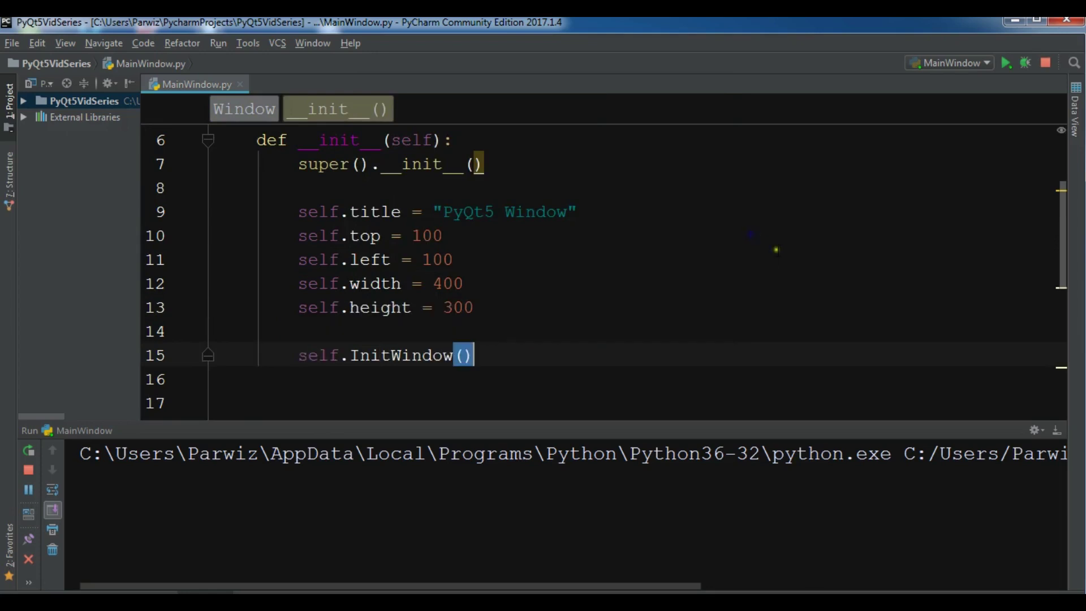
# Rerun MainWindow, move the blank PyQt5 Window aside, then close it.
pyautogui.rightClick(751, 234)
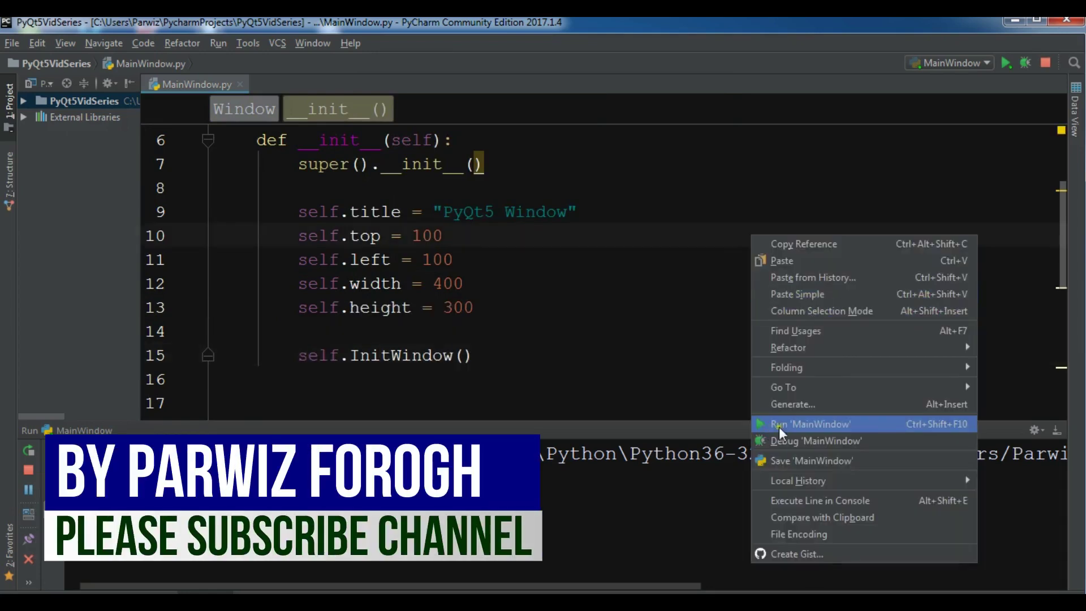
pyautogui.click(779, 424)
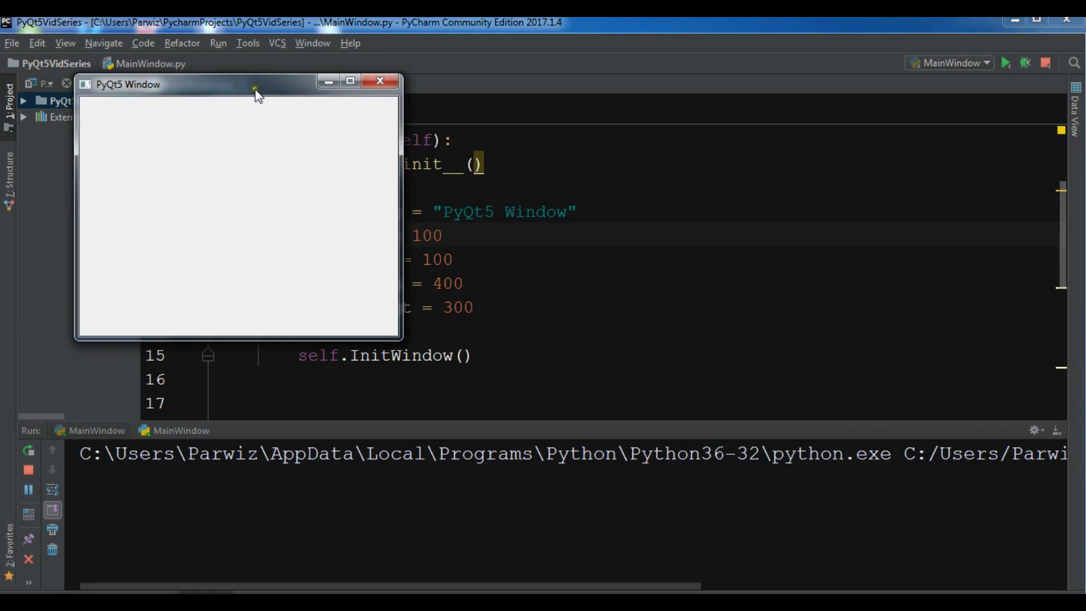
pyautogui.moveTo(254, 94); pyautogui.dragTo(459, 136)
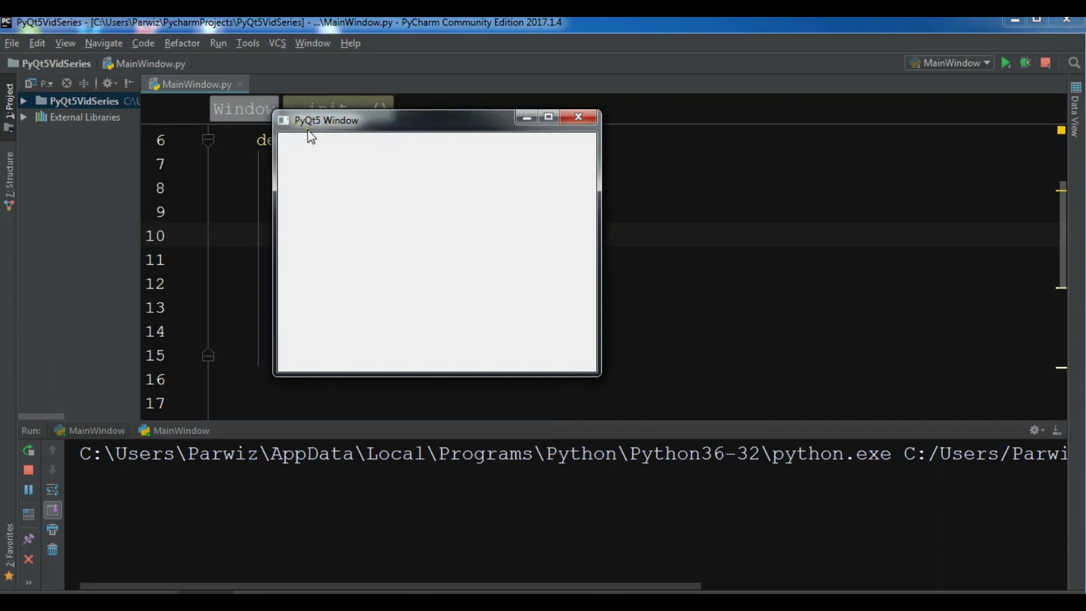
pyautogui.click(588, 117)
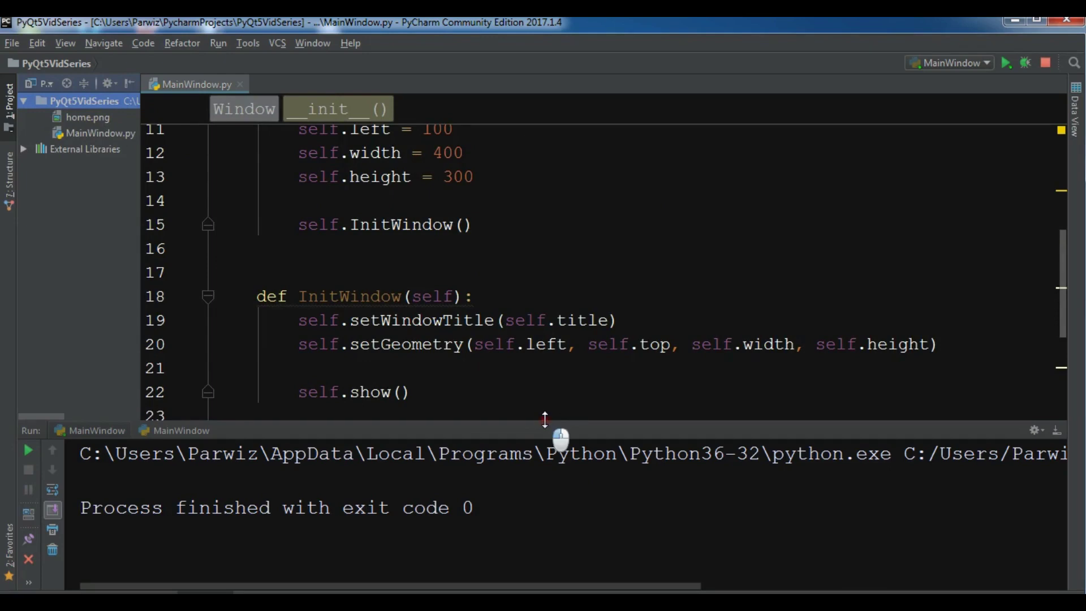
# Widen the editor and add 'from PyQt5 import QtGui' below the sys import.
pyautogui.moveTo(545, 418); pyautogui.dragTo(545, 470)
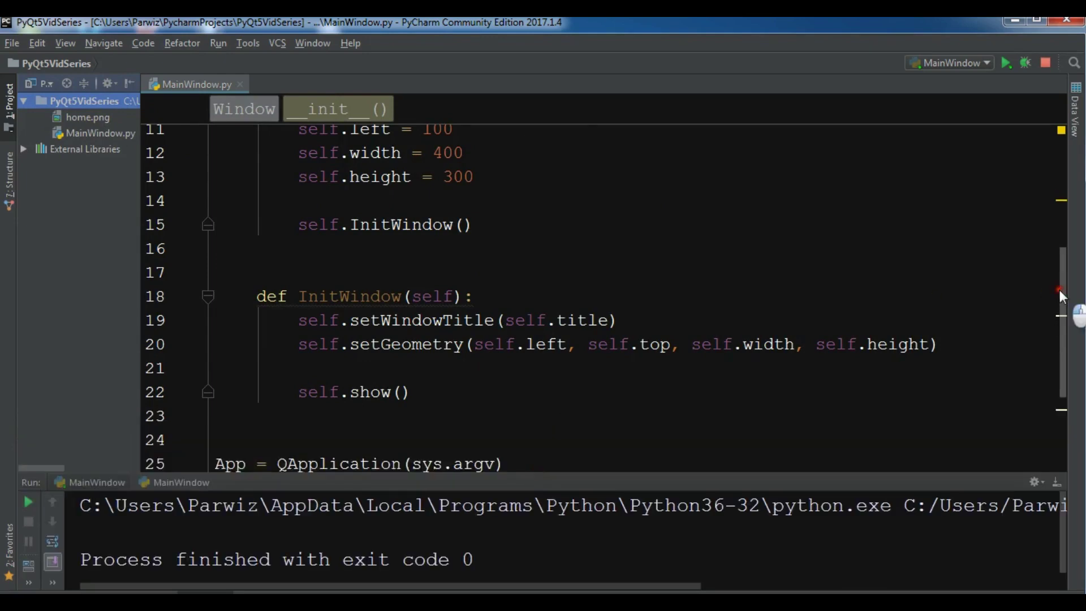
pyautogui.moveTo(1059, 290); pyautogui.dragTo(1059, 170)
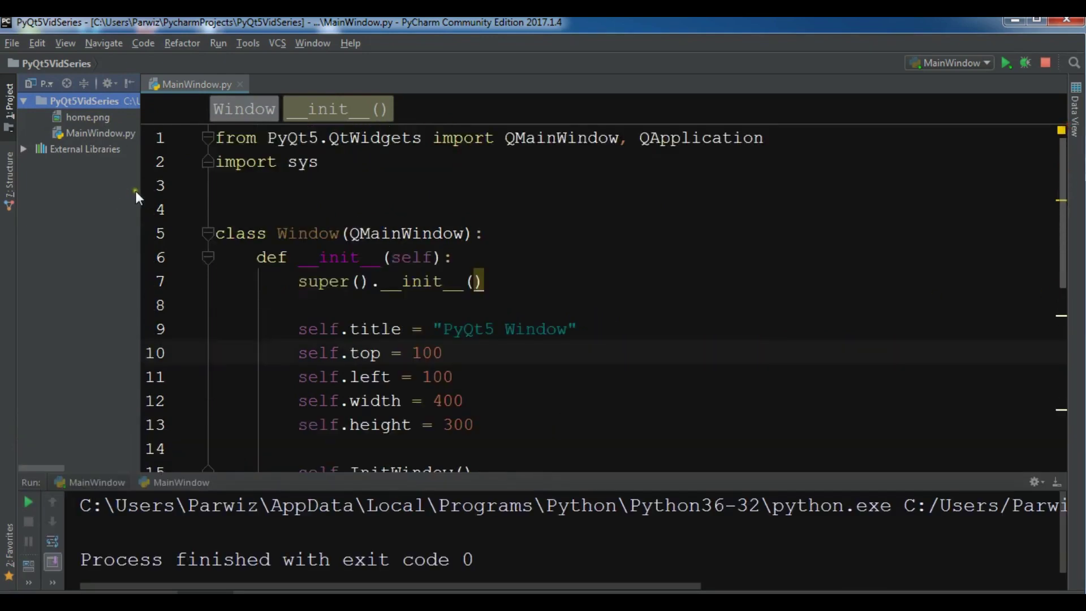
pyautogui.moveTo(140, 190); pyautogui.dragTo(25, 183)
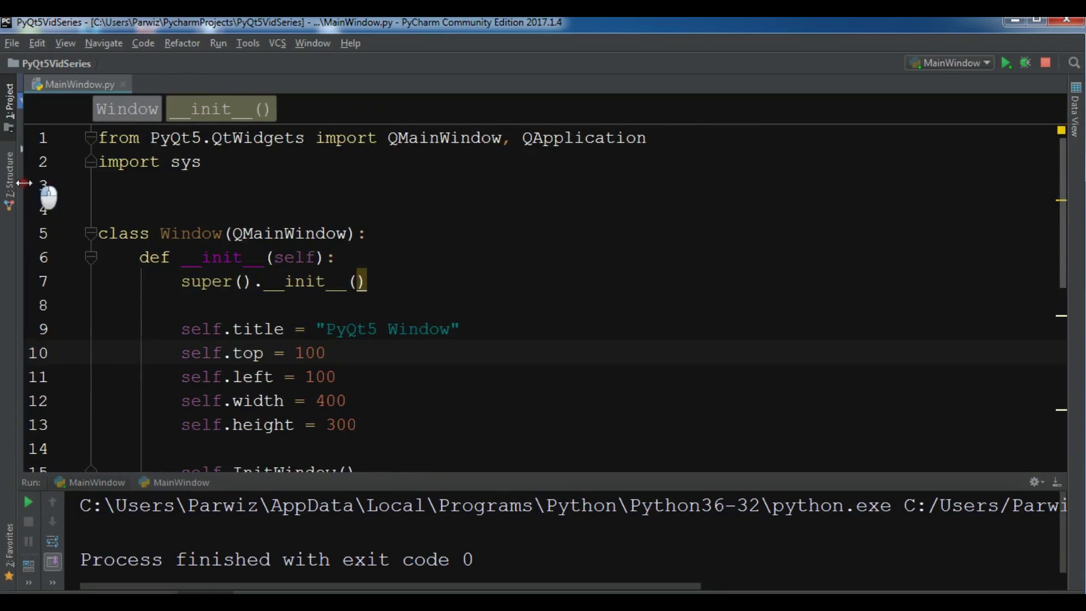
pyautogui.click(220, 163)
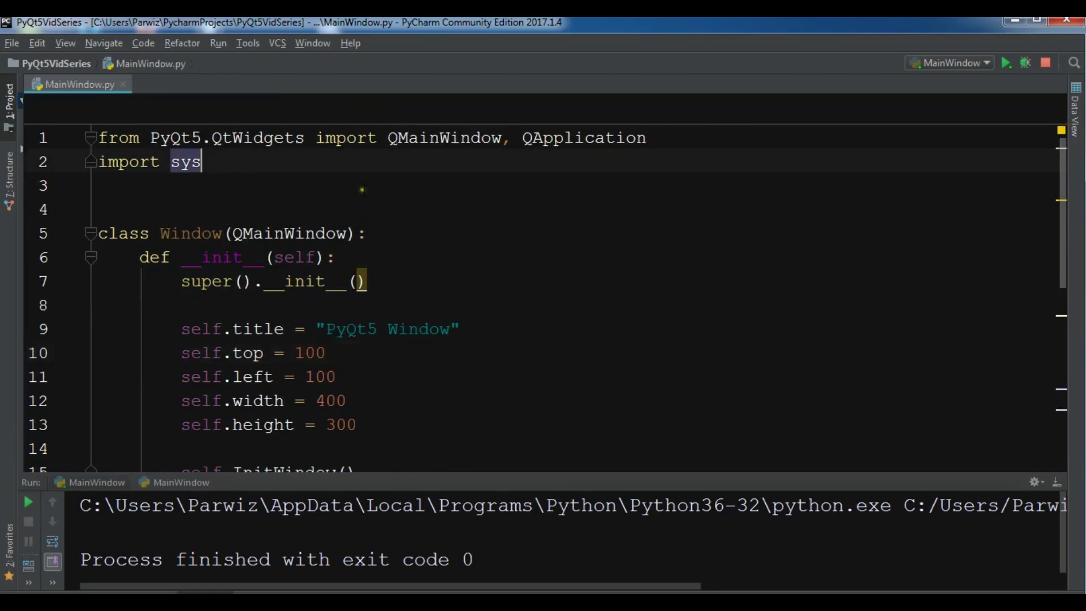
pyautogui.press('Return')
pyautogui.write('from ')
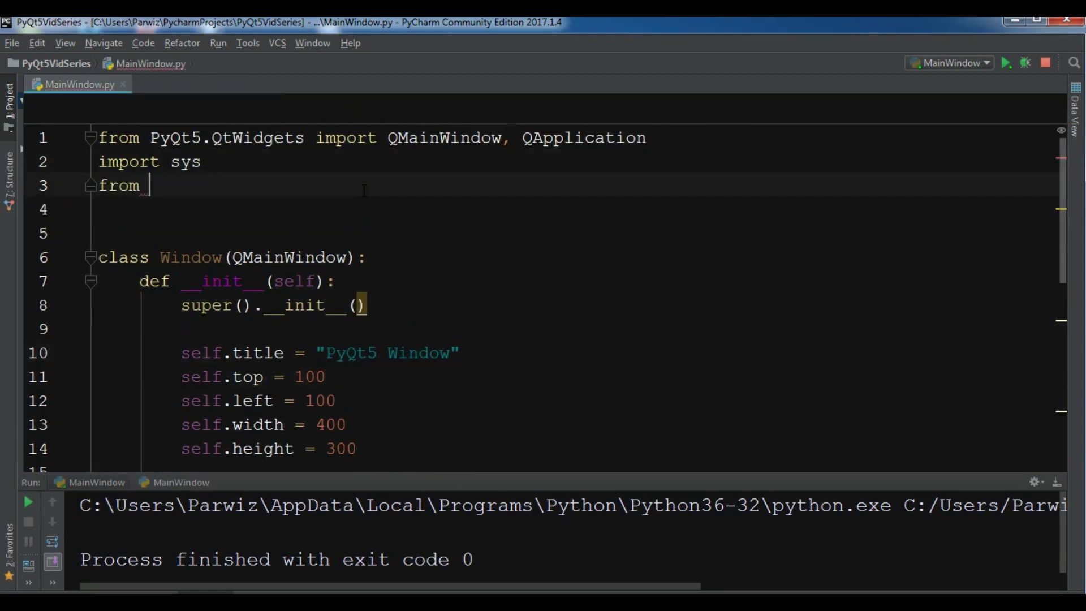
pyautogui.write('Py')
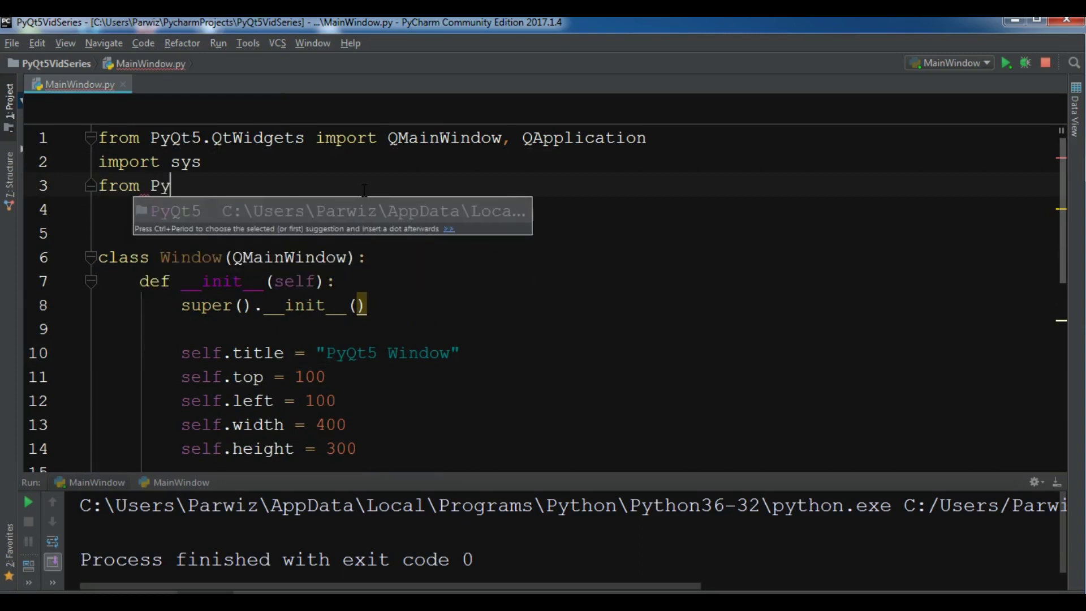
pyautogui.write('Qt5 import ')
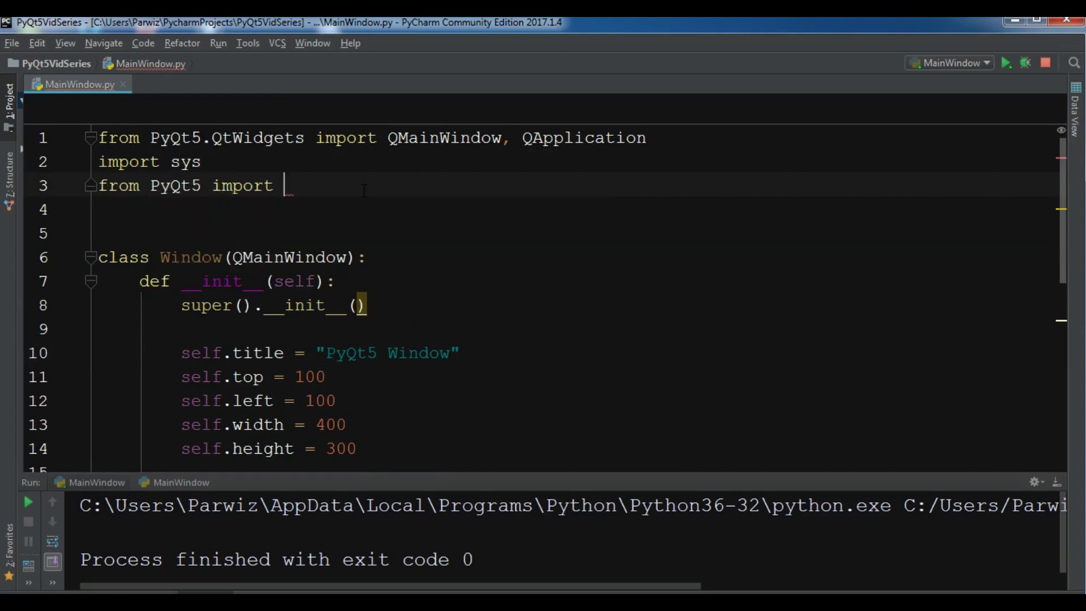
pyautogui.write('Q')
pyautogui.write('t')
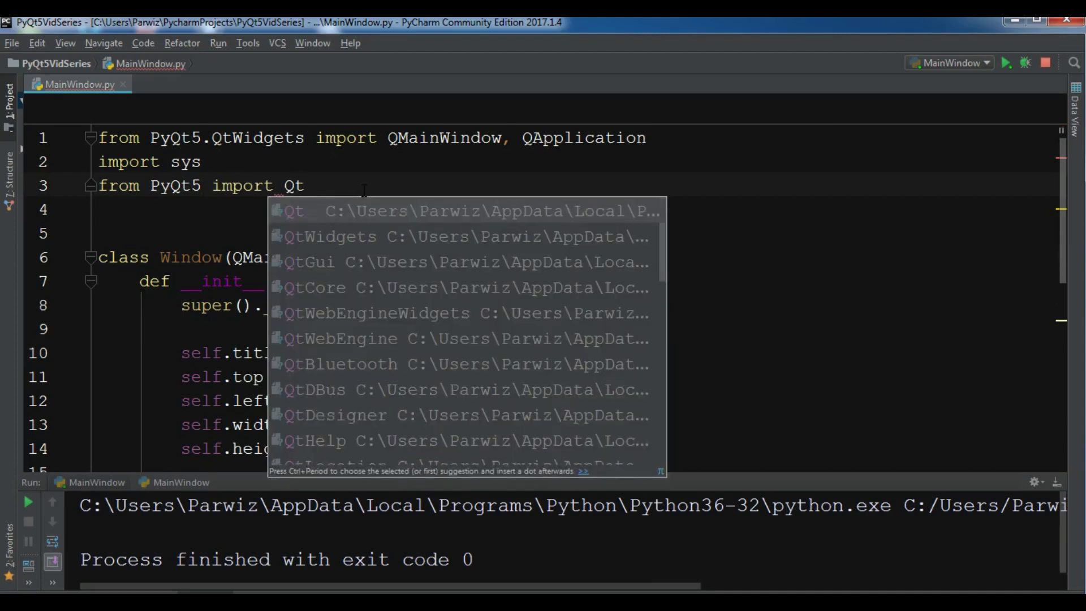
pyautogui.write('Gu')
pyautogui.press('Return')
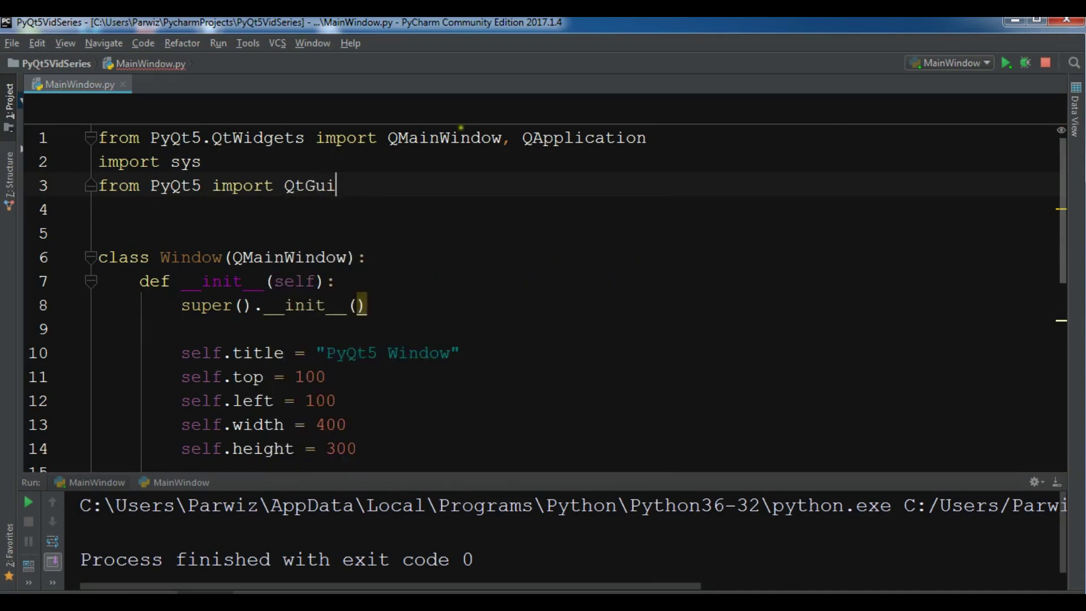
pyautogui.moveTo(1065, 166); pyautogui.dragTo(1066, 339)
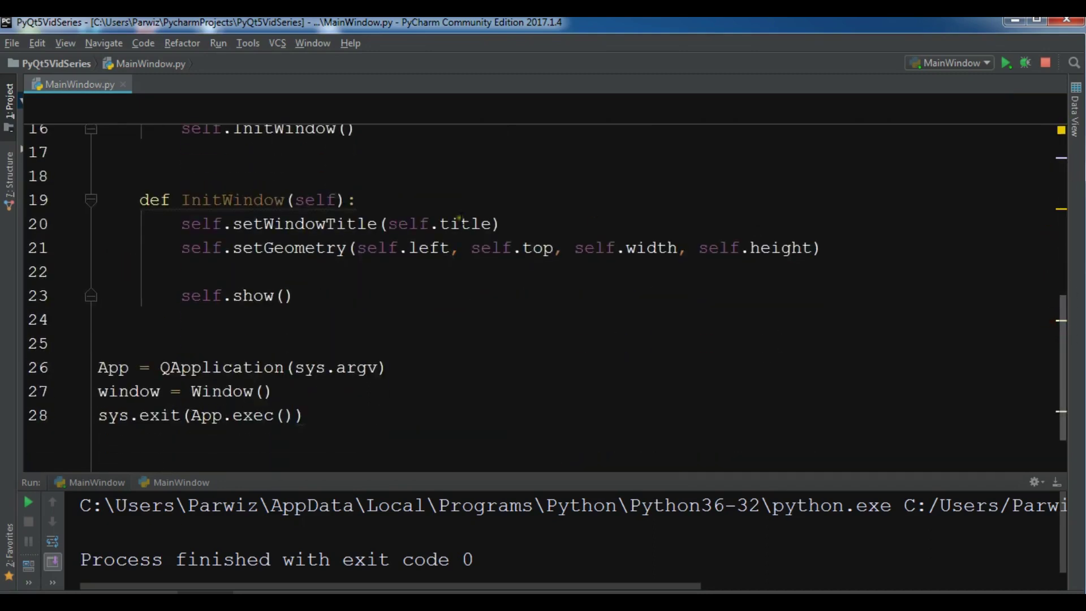
# Insert self.setWindowIcon(QtGui.QIcon()) as InitWindow's first line, ready for home.png.
pyautogui.click(360, 202)
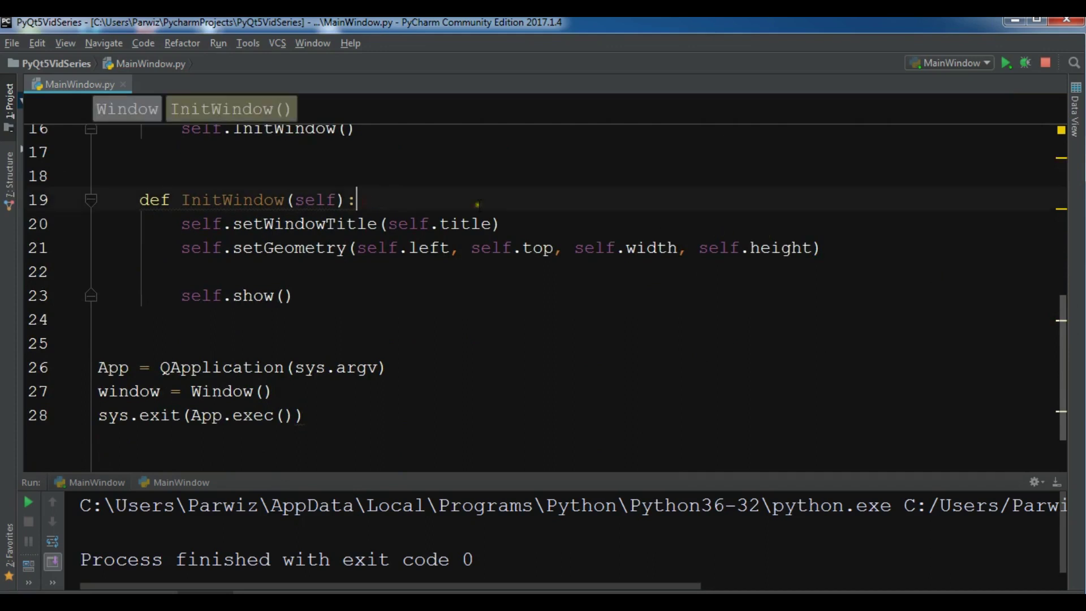
pyautogui.press('Return')
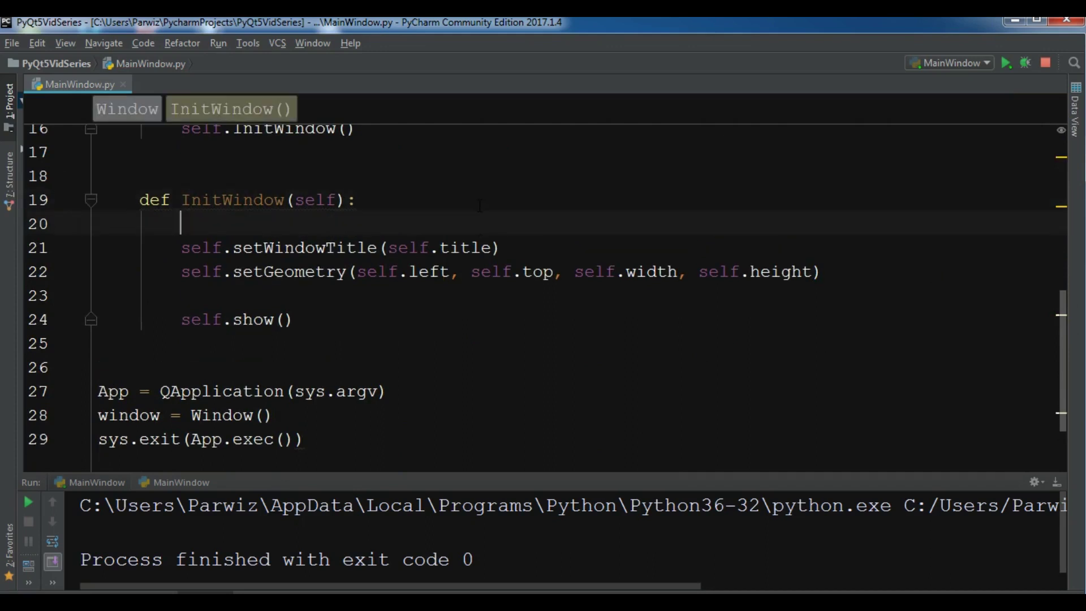
pyautogui.write('self')
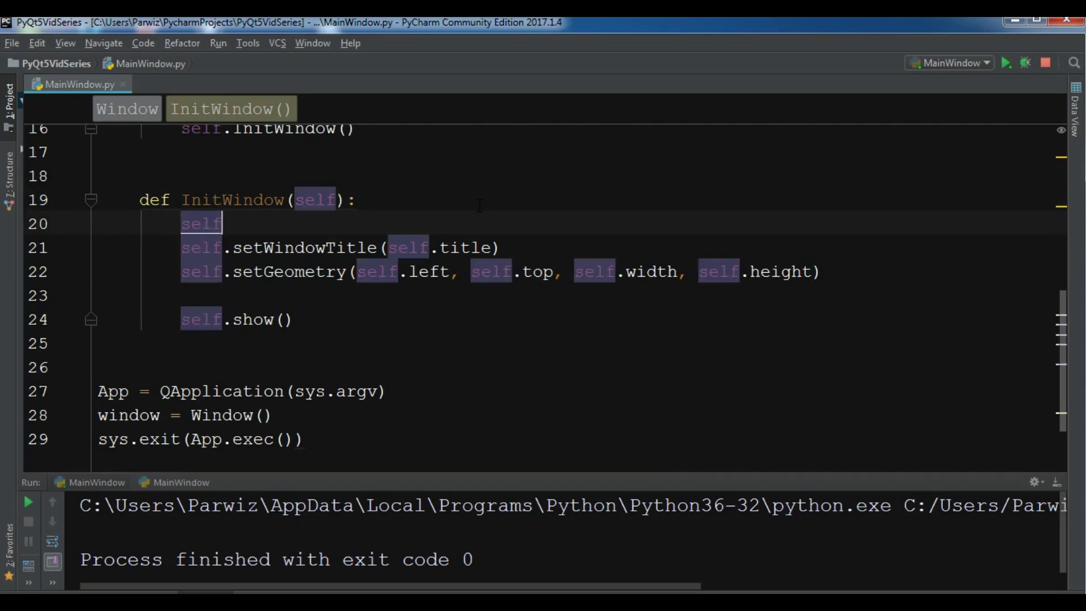
pyautogui.write('.set')
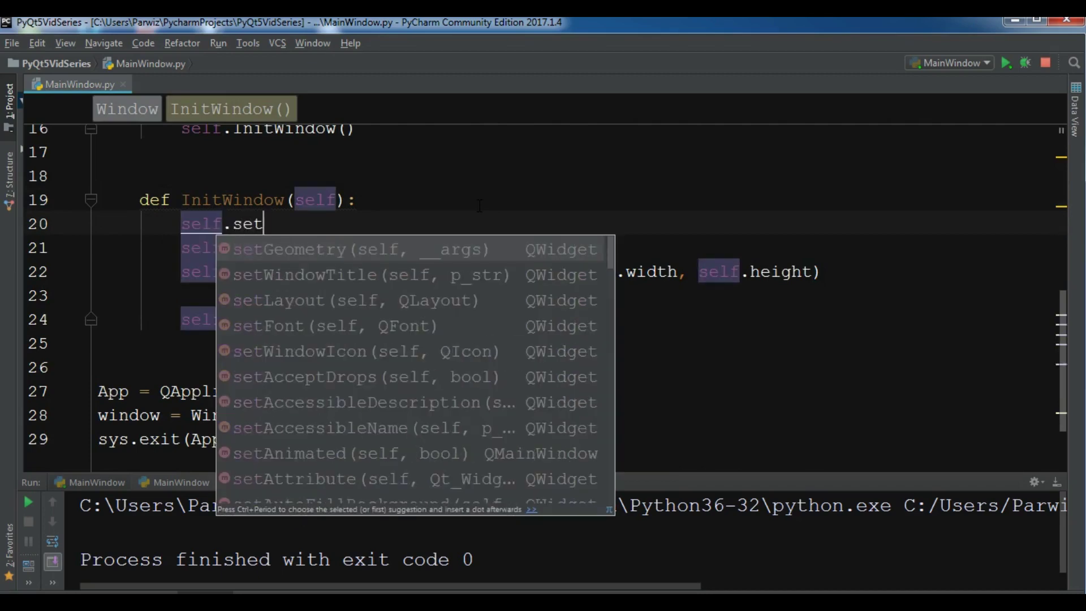
pyautogui.write('Win')
pyautogui.press('Down')
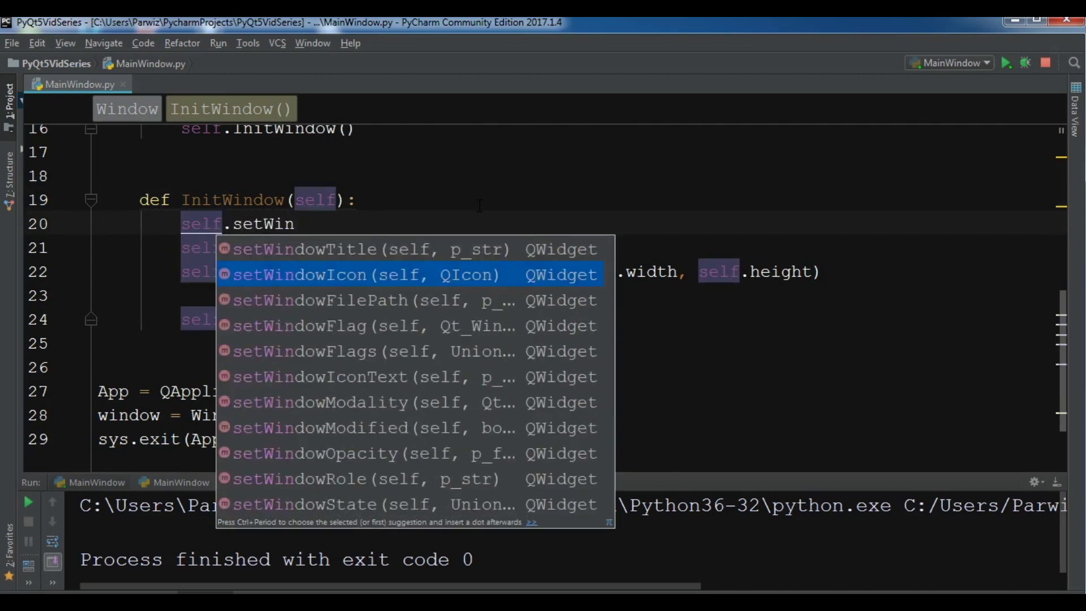
pyautogui.press('Return')
pyautogui.write('Q')
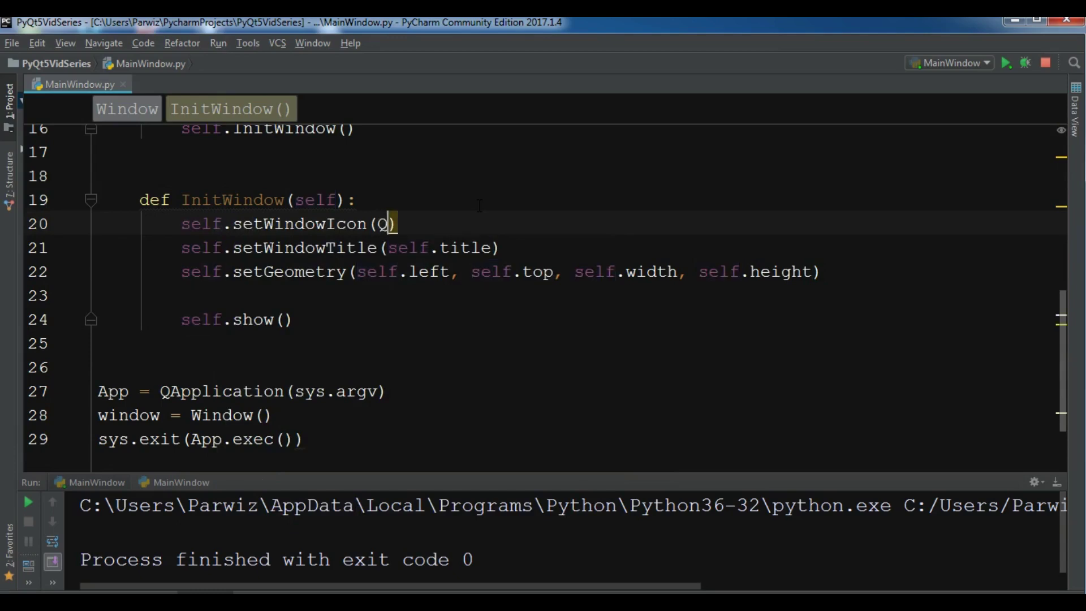
pyautogui.write('t')
pyautogui.press('Return')
pyautogui.write('.')
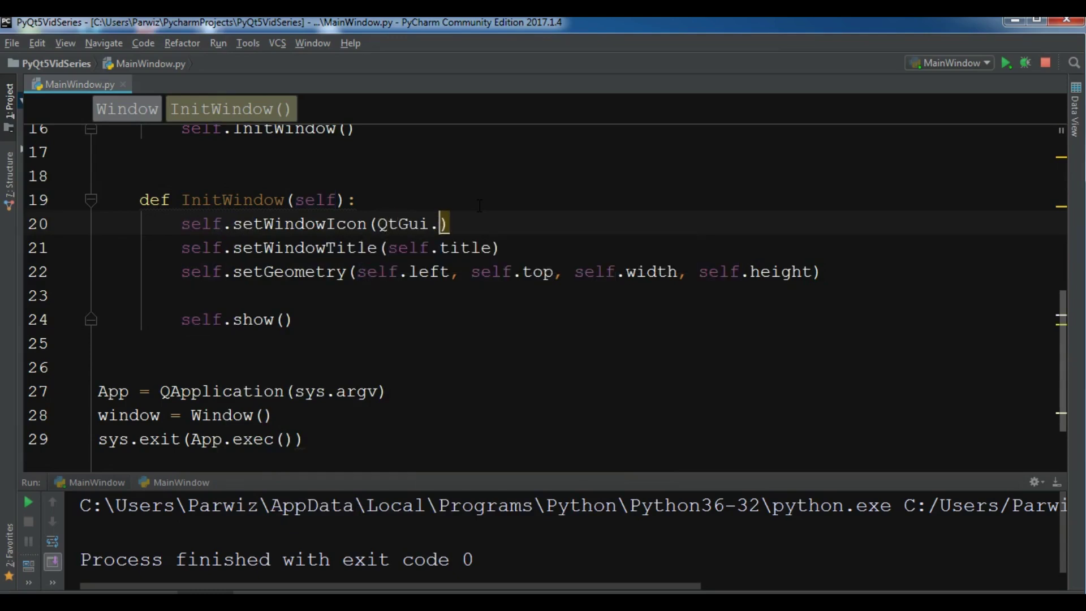
pyautogui.write('Qic')
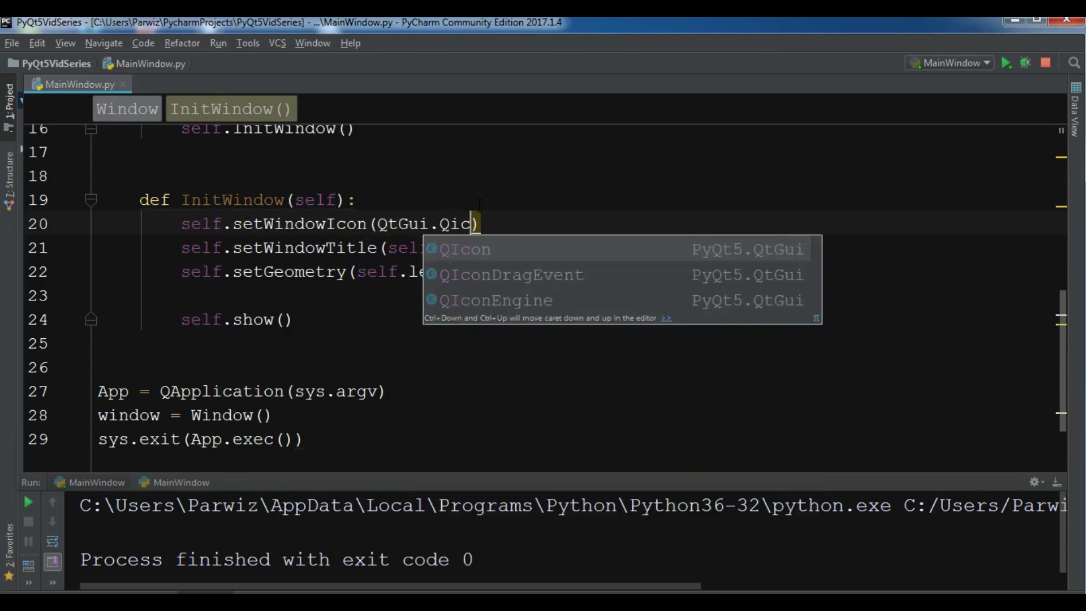
pyautogui.press('Return')
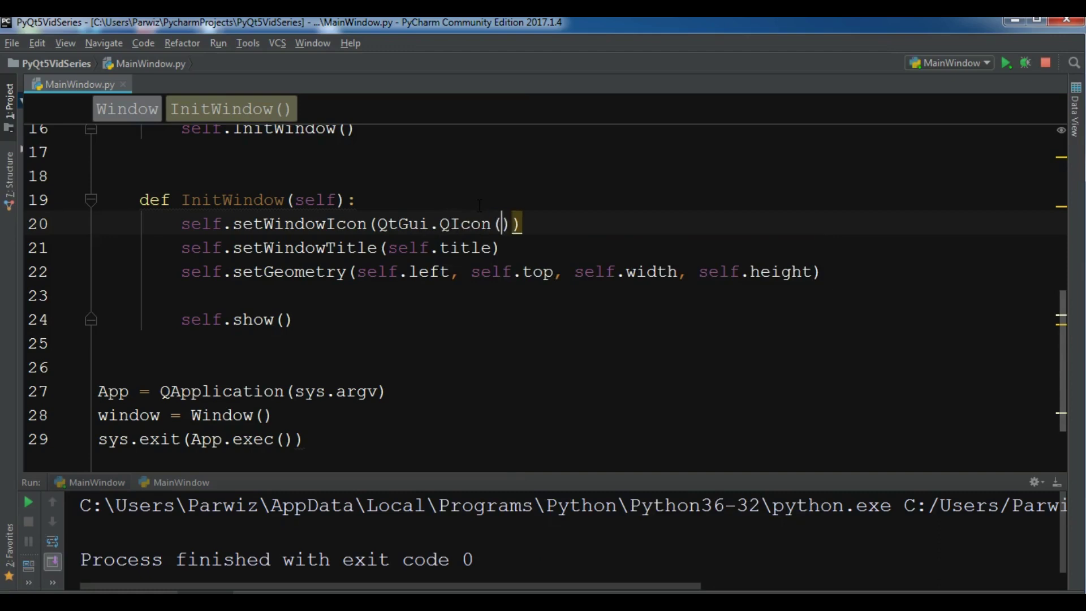
pyautogui.write('"h')
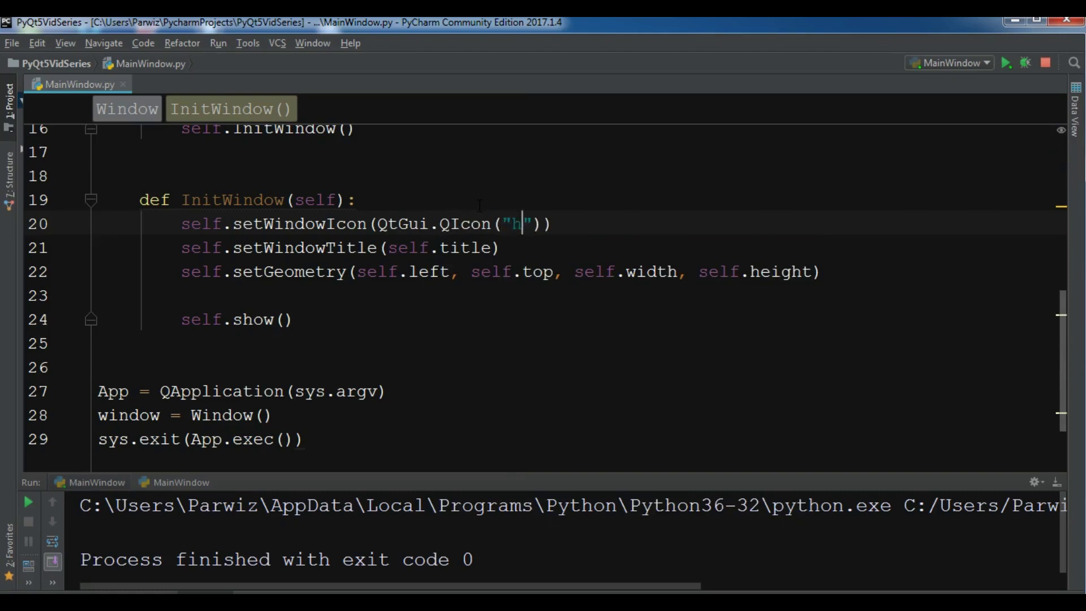
pyautogui.write('ome.png')
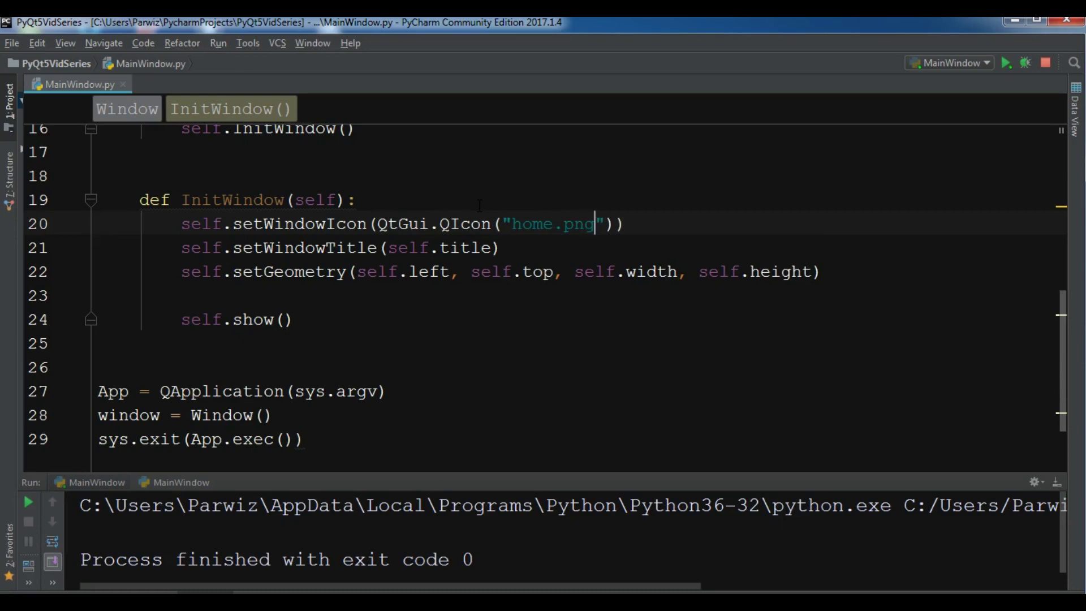
# Rerun MainWindow from the editor and centre the PyQt5 Window to check its home.png icon.
pyautogui.rightClick(676, 182)
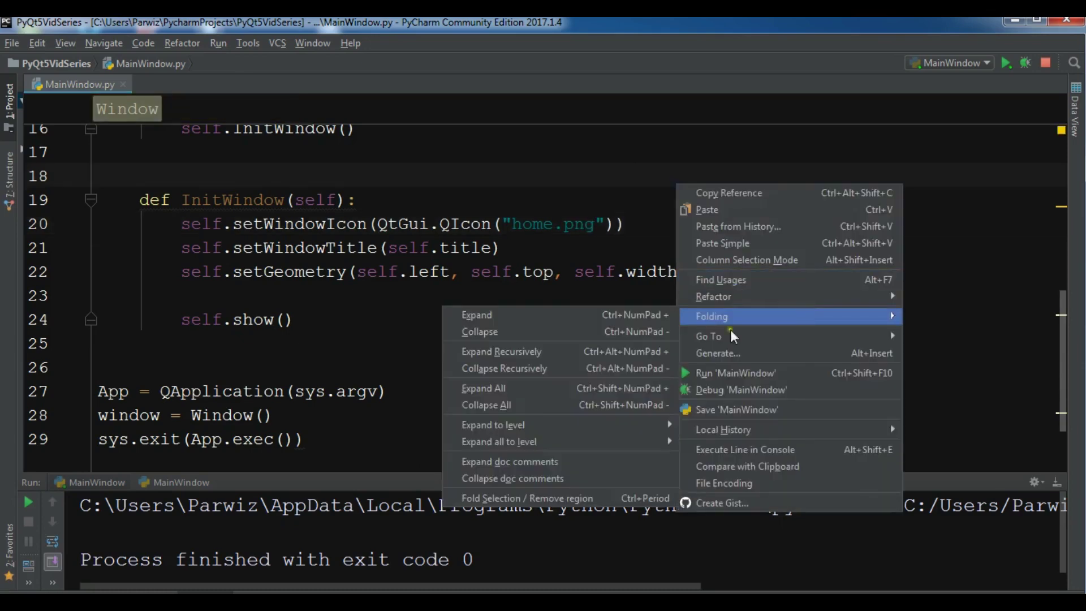
pyautogui.click(724, 373)
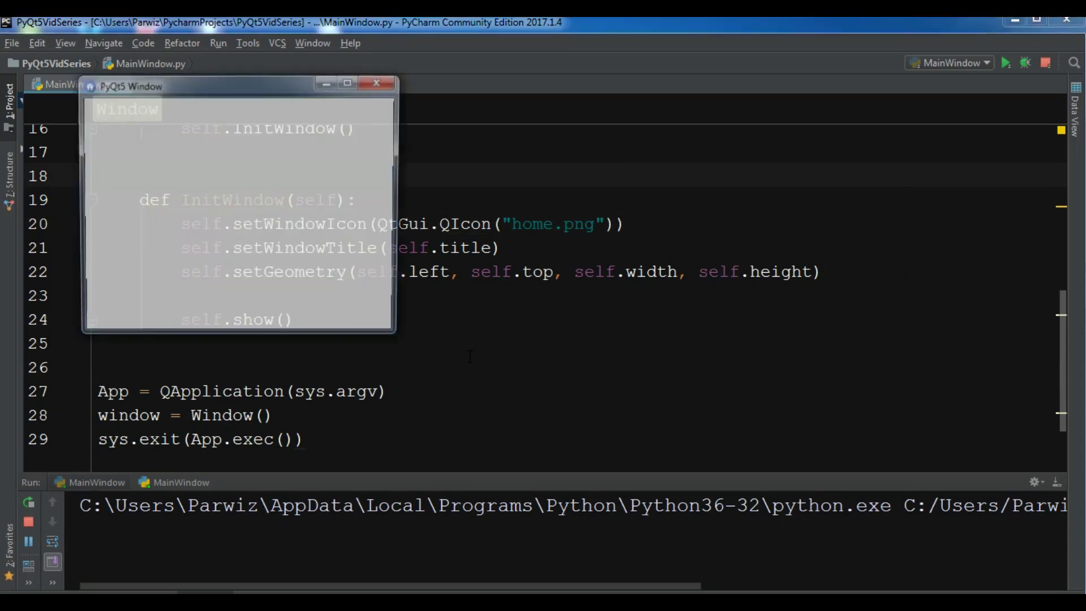
pyautogui.moveTo(174, 88); pyautogui.dragTo(408, 173)
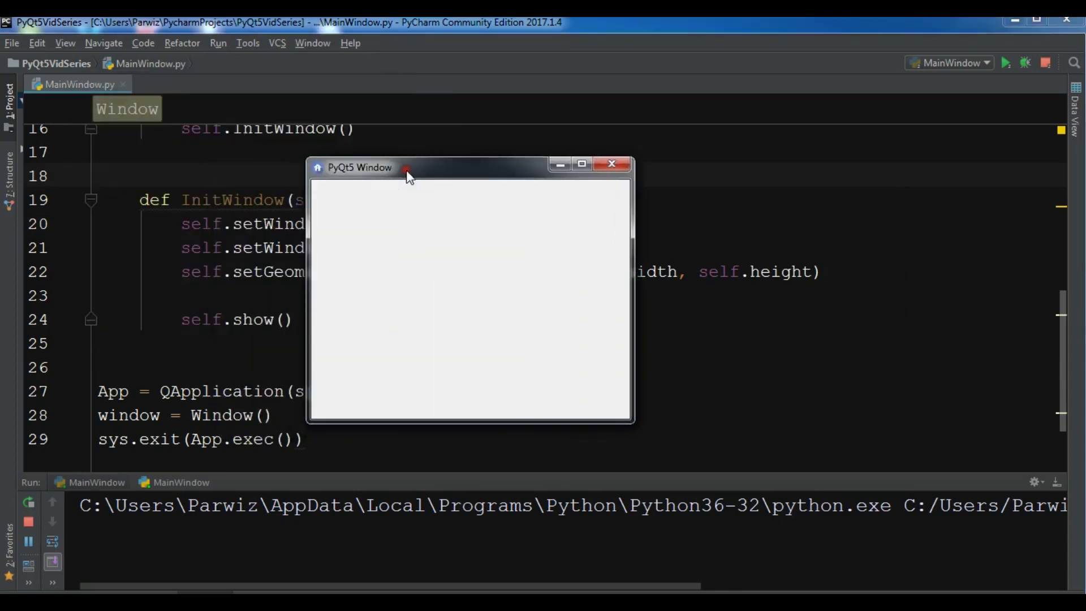